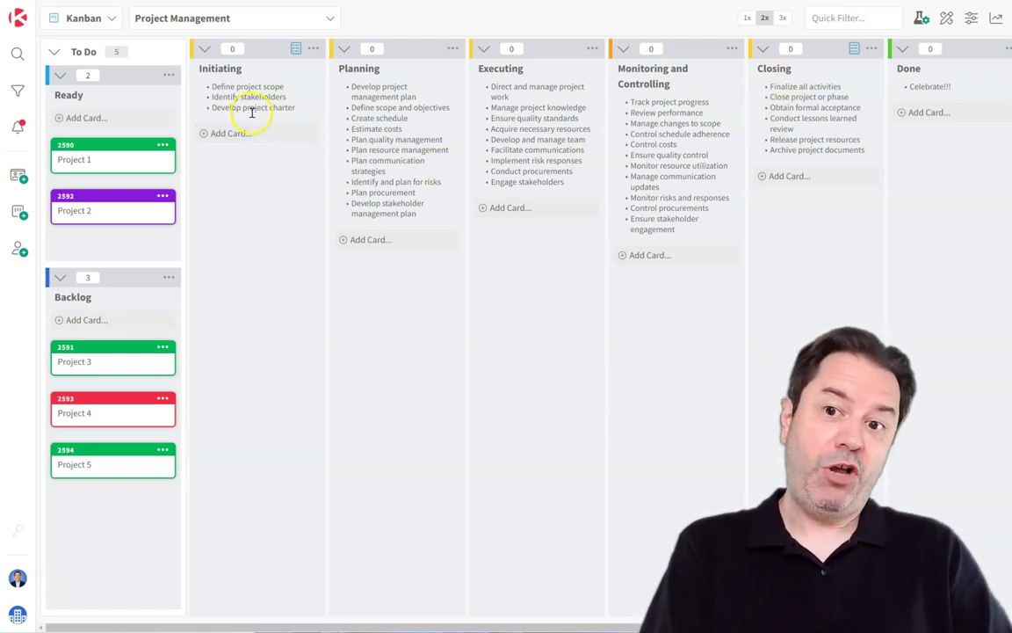
{"action": "left_click_drag", "start_coordinate": [211, 86], "coordinate": [278, 107]}
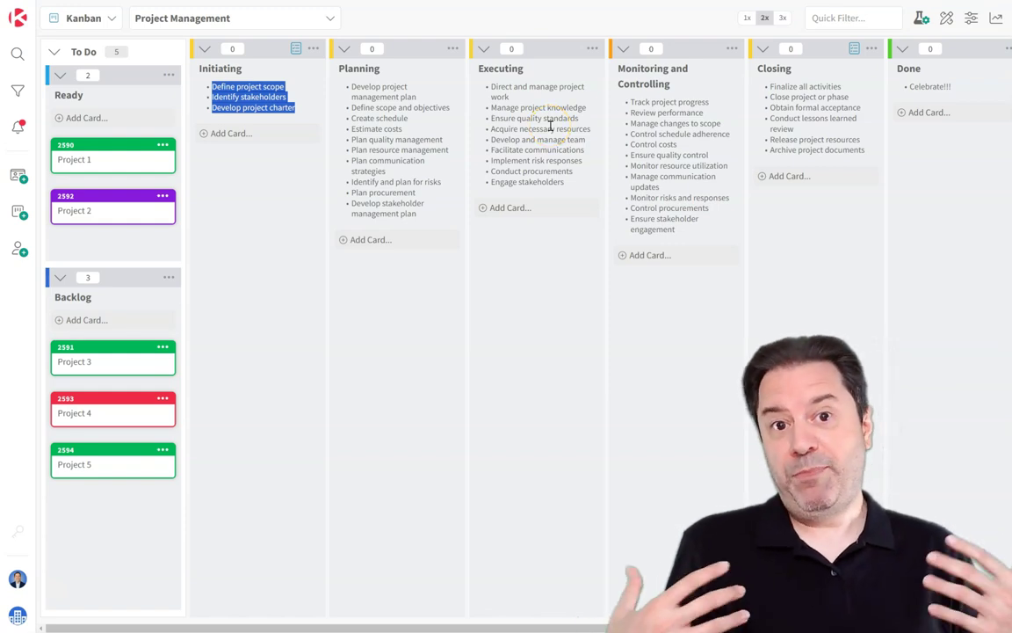
{"action": "left_click", "coordinate": [392, 197]}
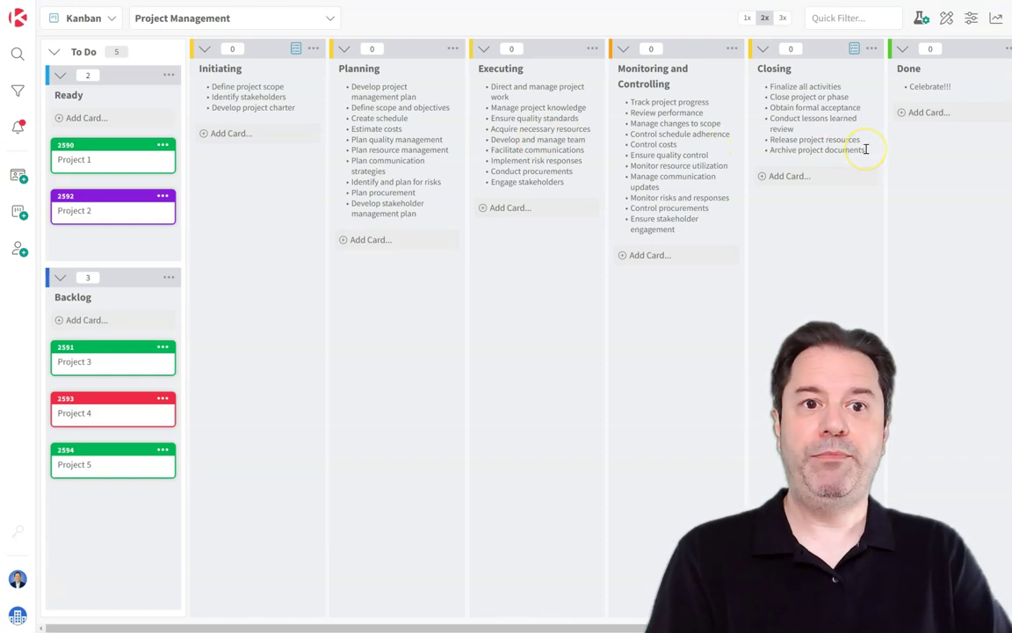
Set the board's Explicit Agreements display to Icon, after trying the Partial option
{"action": "left_click", "coordinate": [971, 19]}
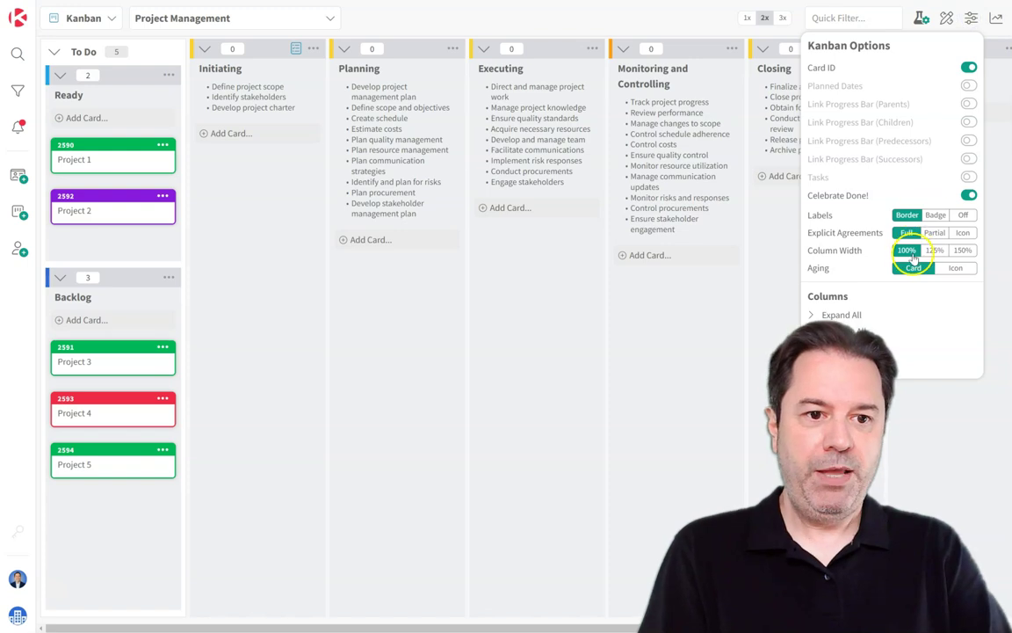
{"action": "left_click", "coordinate": [934, 233]}
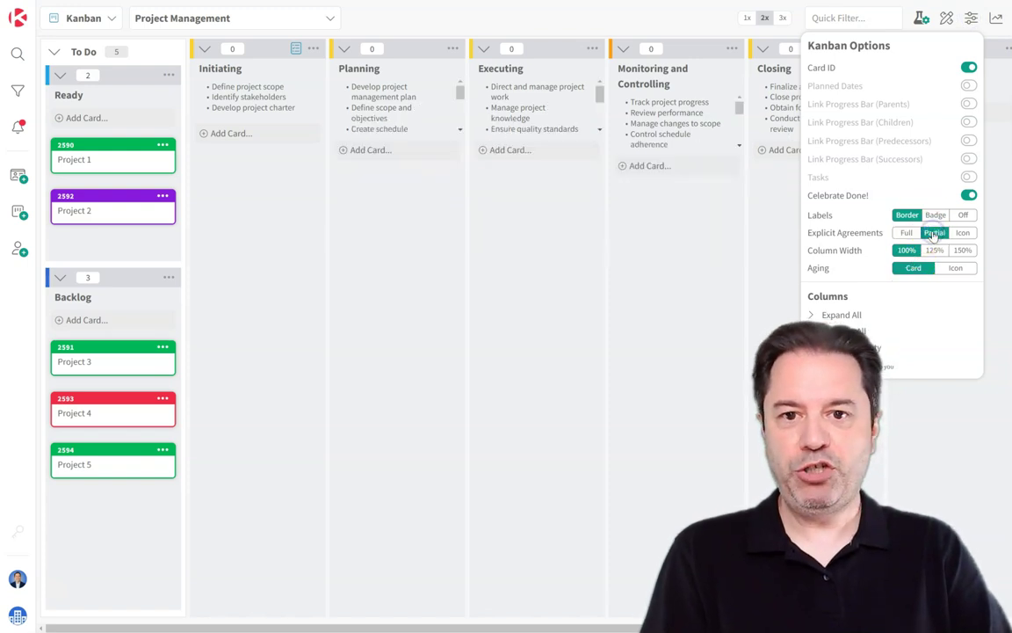
{"action": "left_click", "coordinate": [963, 233]}
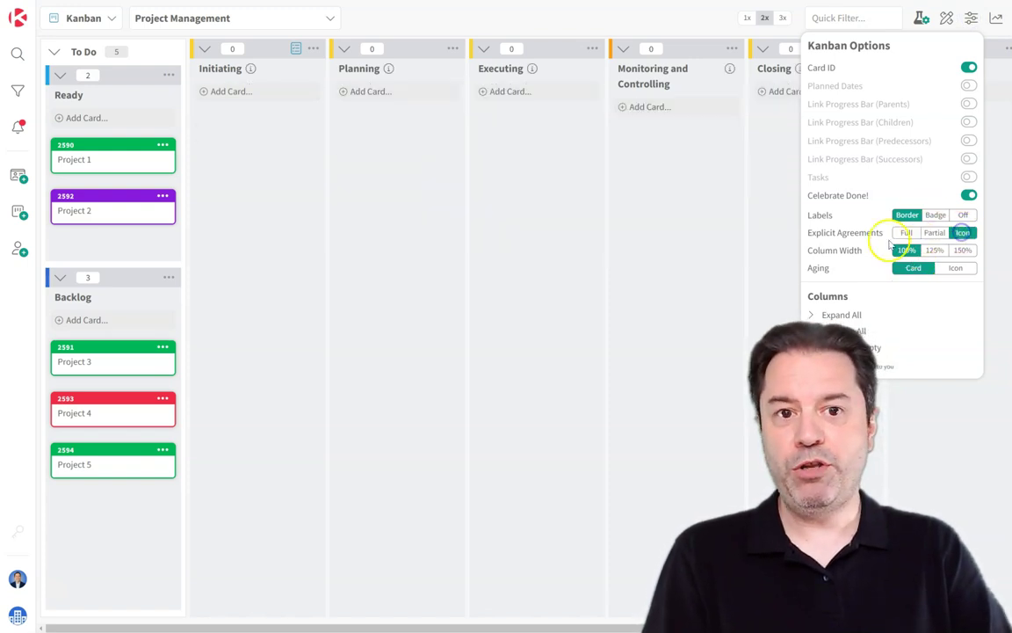
{"action": "left_click", "coordinate": [688, 191]}
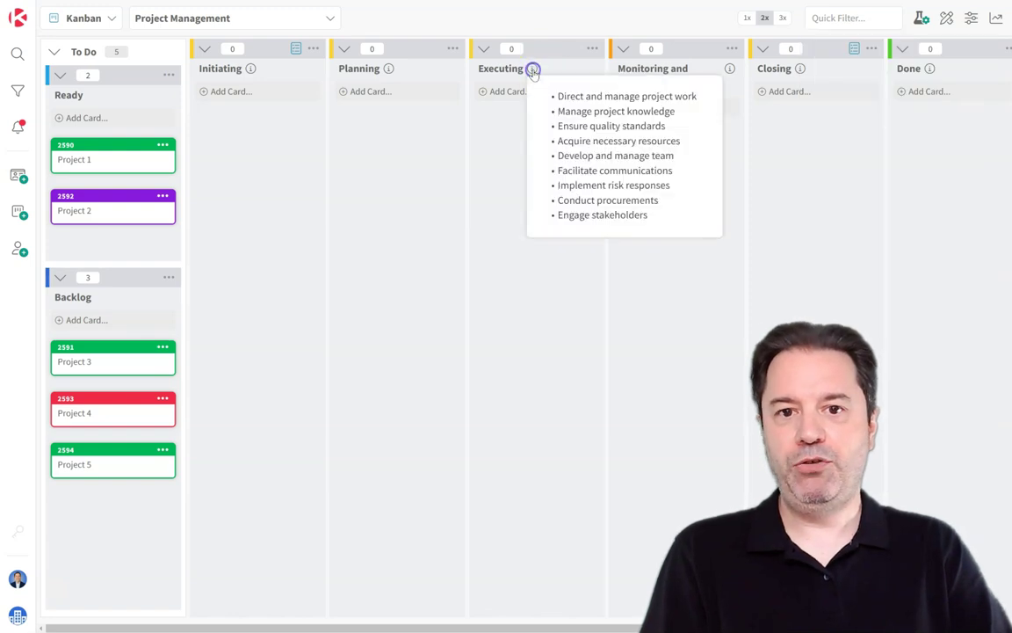
View the explicit agreements of the Planning and Executing columns
{"action": "mouse_move", "coordinate": [389, 71]}
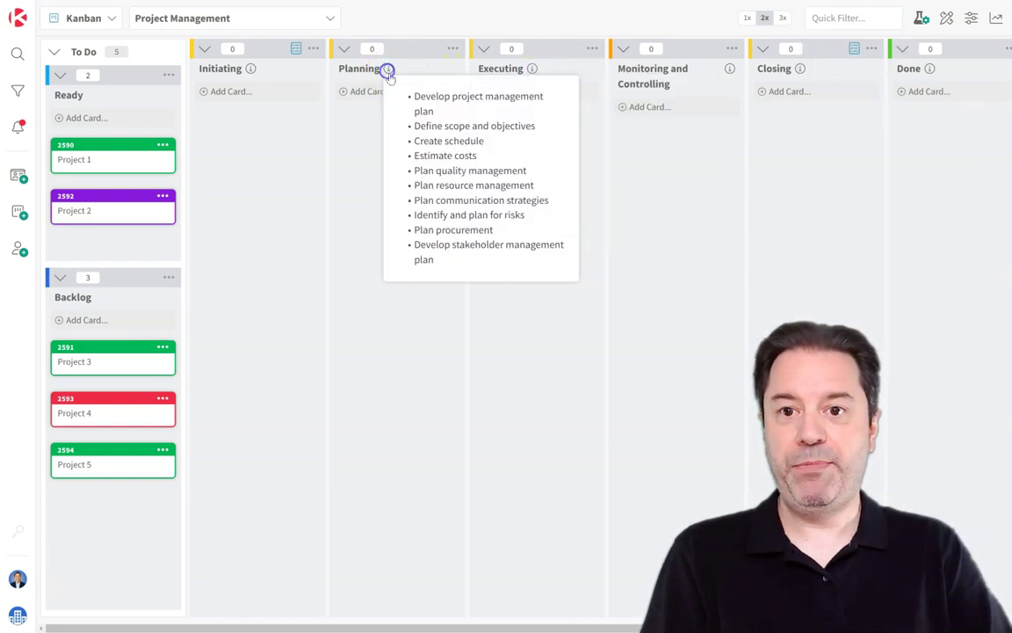
{"action": "left_click", "coordinate": [671, 241]}
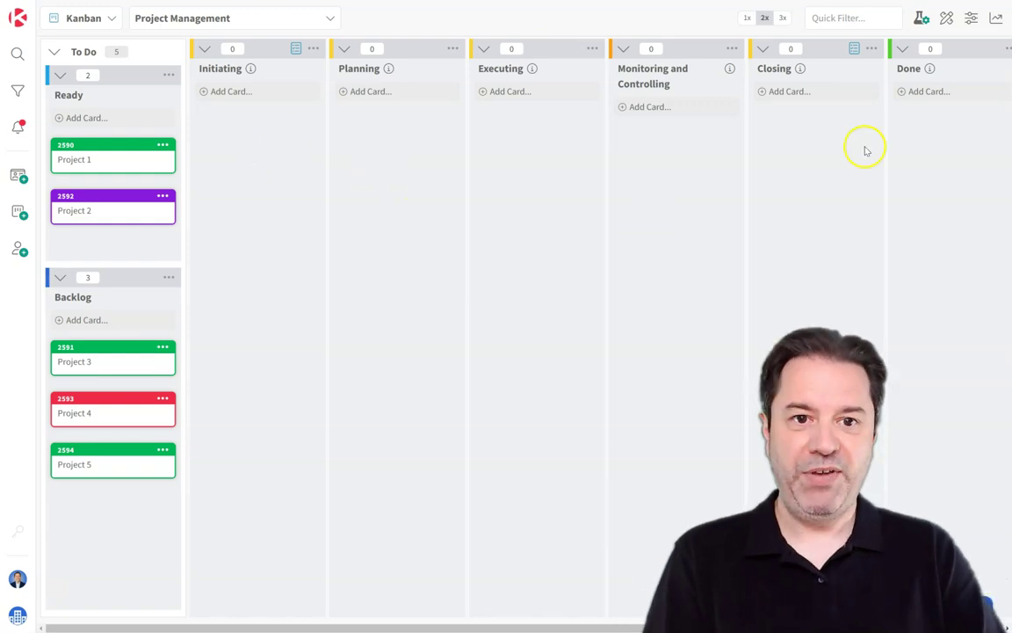
{"action": "mouse_move", "coordinate": [533, 72]}
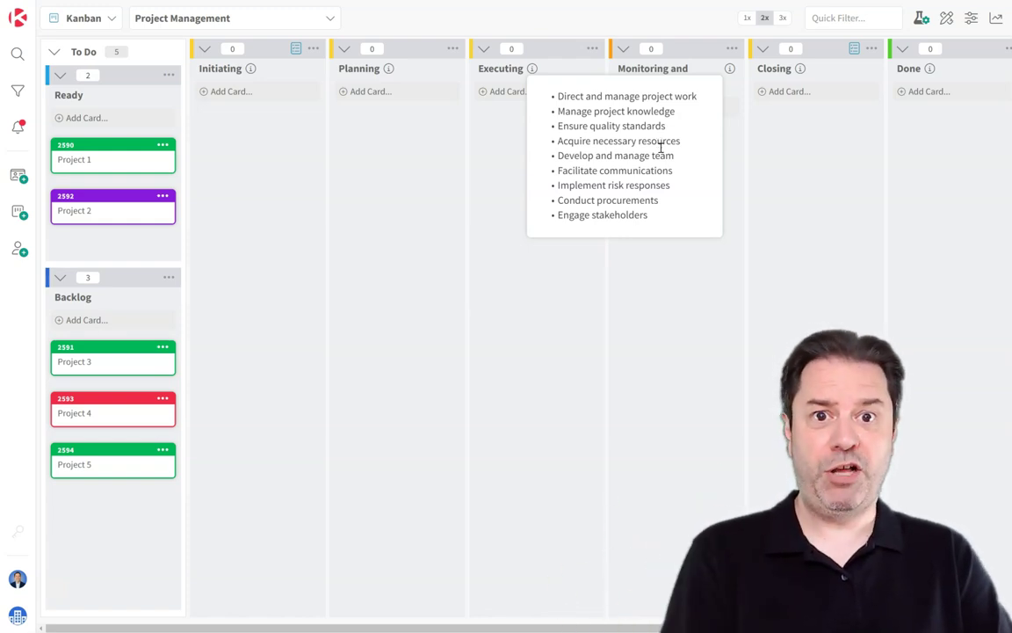
{"action": "left_click", "coordinate": [409, 183]}
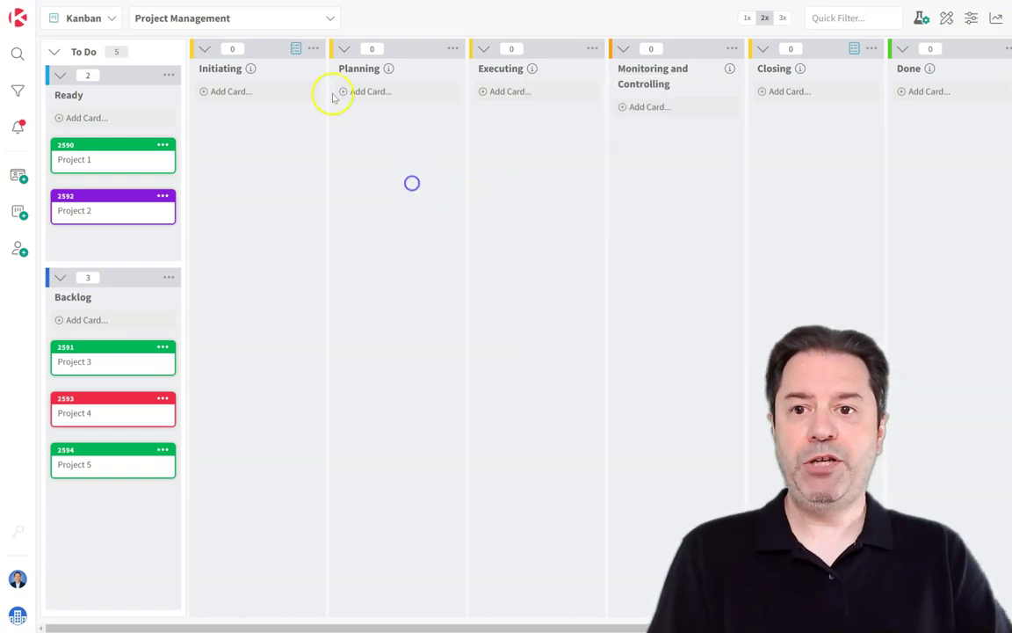
Review the board's exit criteria for the Initiating and Closing columns and close the settings
{"action": "left_click", "coordinate": [297, 49]}
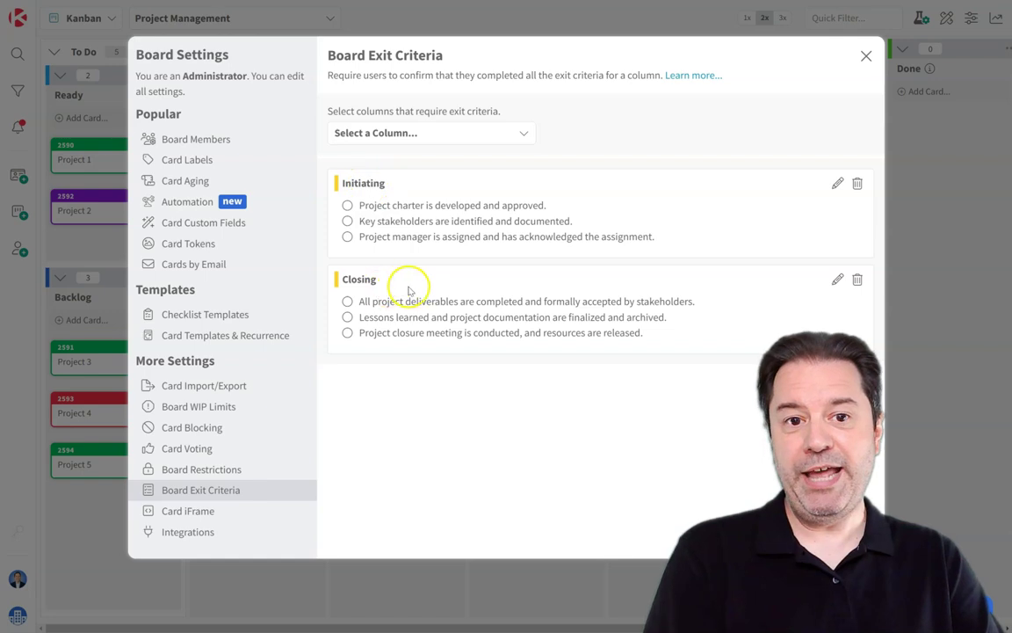
{"action": "left_click", "coordinate": [866, 55]}
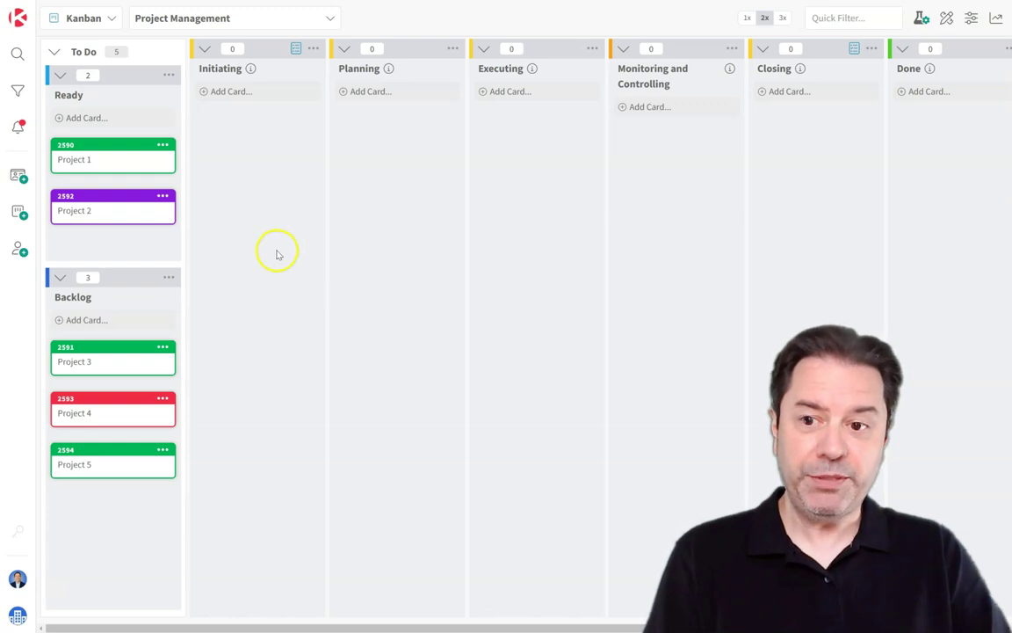
Move the Project 1 card from Ready to Initiating and try moving it on to Planning, then send it back
{"action": "left_click_drag", "start_coordinate": [113, 161], "coordinate": [267, 151]}
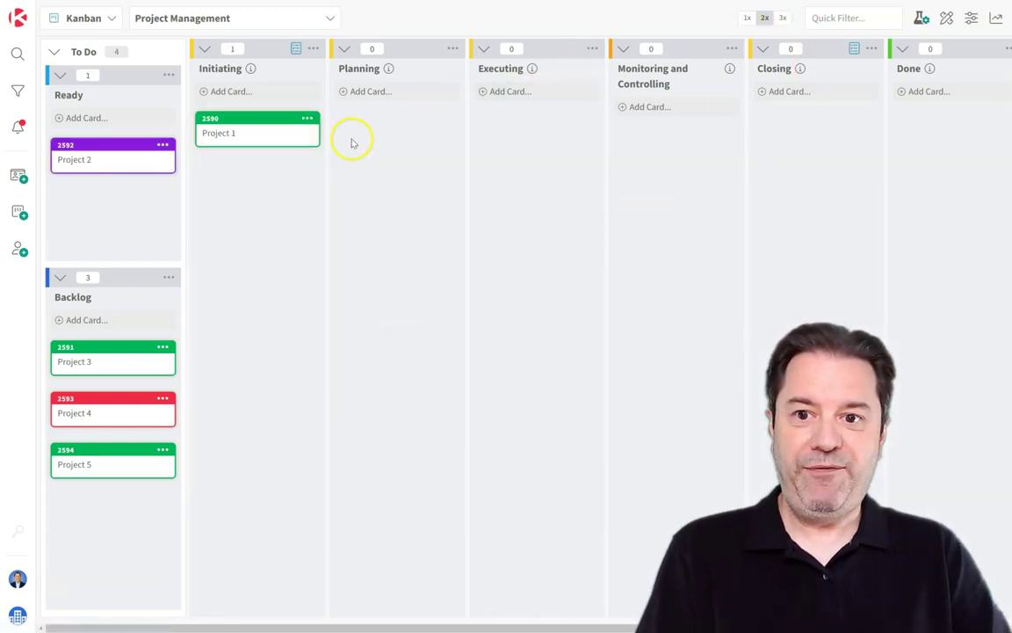
{"action": "left_click_drag", "start_coordinate": [289, 136], "coordinate": [421, 125]}
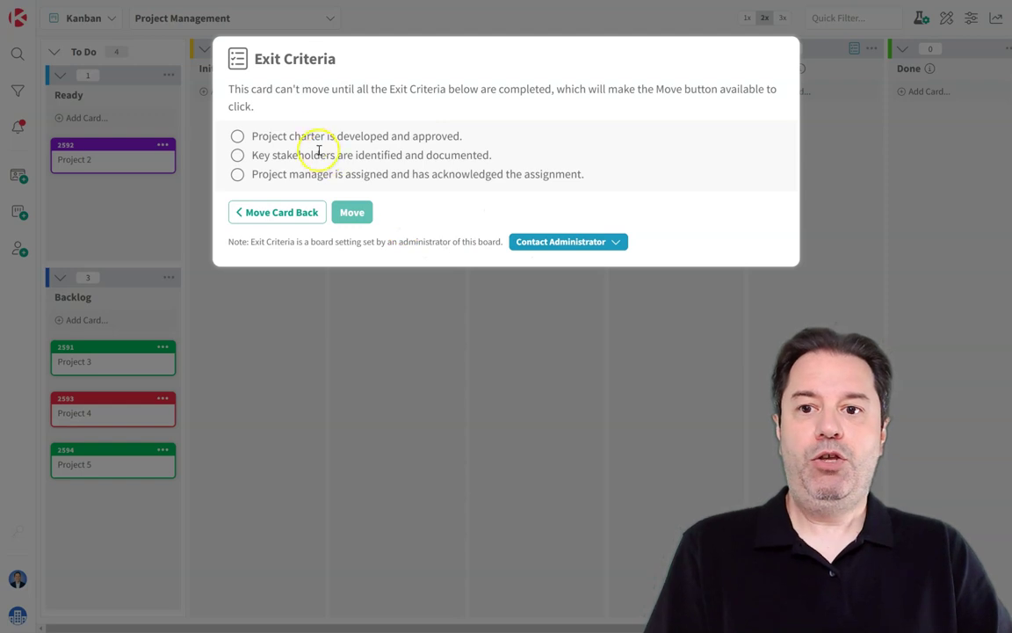
{"action": "left_click", "coordinate": [302, 212]}
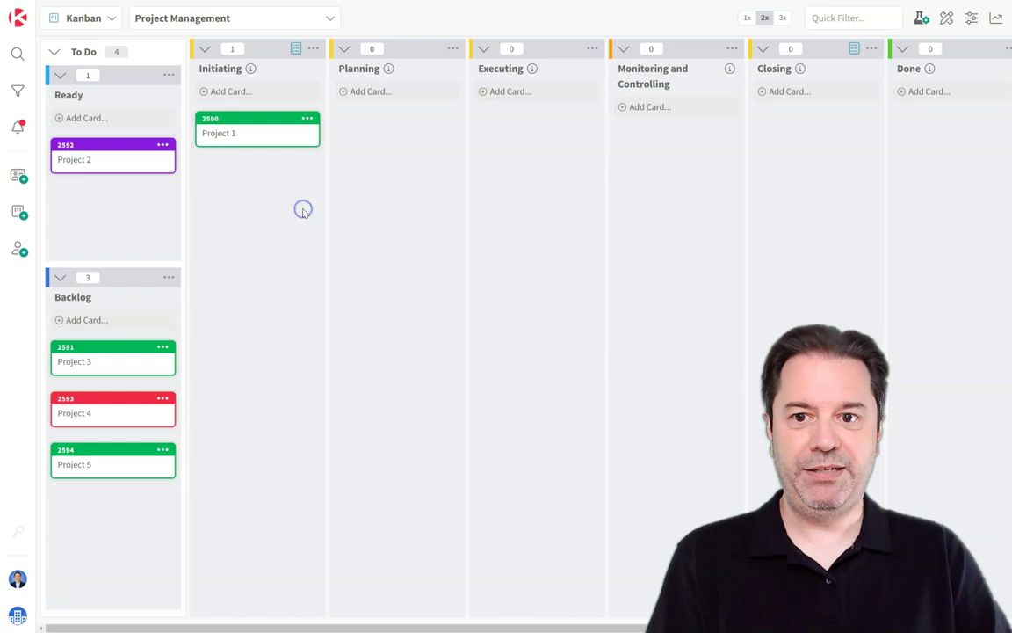
Show the board's cards at the 3x detail level and open the Project 1 card
{"action": "left_click", "coordinate": [784, 18]}
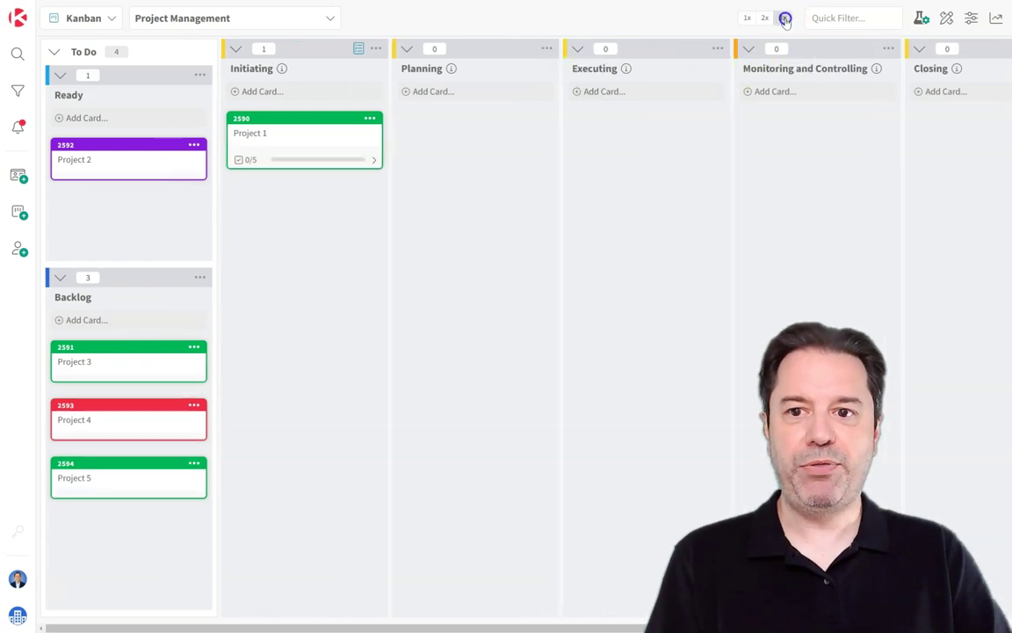
{"action": "left_click", "coordinate": [333, 138]}
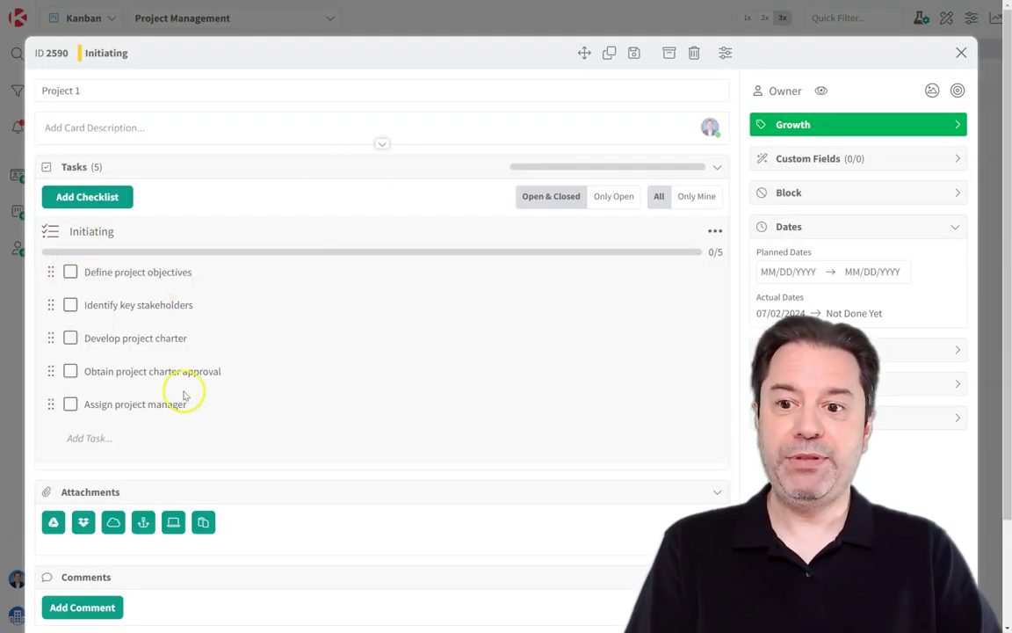
Examine Project 1's Initiating exit criteria and the status options for the project charter criterion
{"action": "scroll", "coordinate": [197, 368], "scroll_direction": "down", "scroll_amount": 2}
{"action": "left_click", "coordinate": [182, 602]}
{"action": "scroll", "coordinate": [246, 466], "scroll_direction": "down", "scroll_amount": 2}
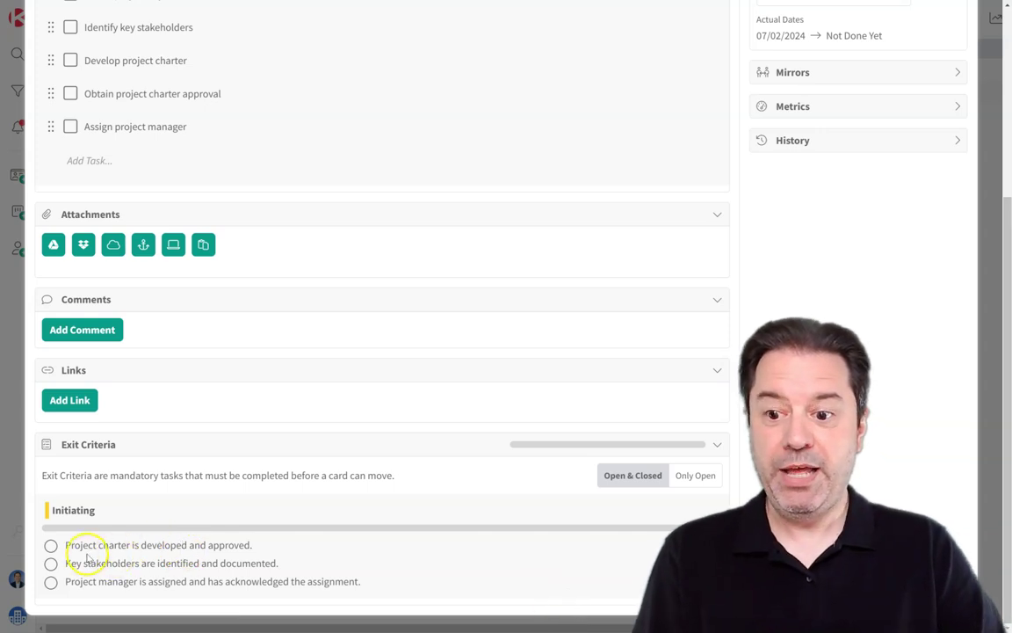
{"action": "left_click", "coordinate": [50, 545]}
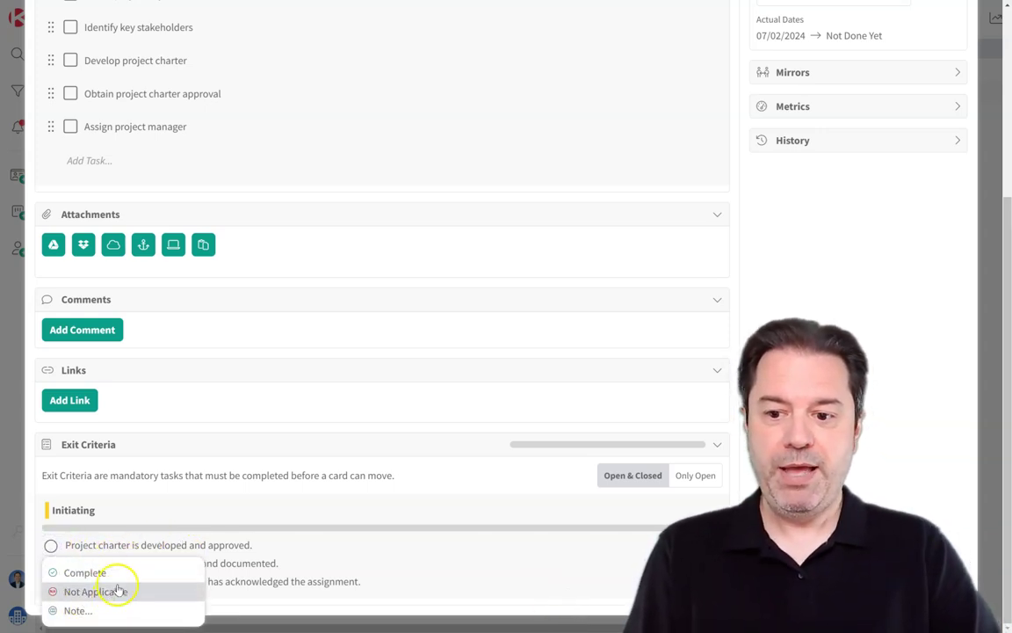
{"action": "left_click", "coordinate": [829, 228]}
{"action": "scroll", "coordinate": [829, 264], "scroll_direction": "up", "scroll_amount": 5}
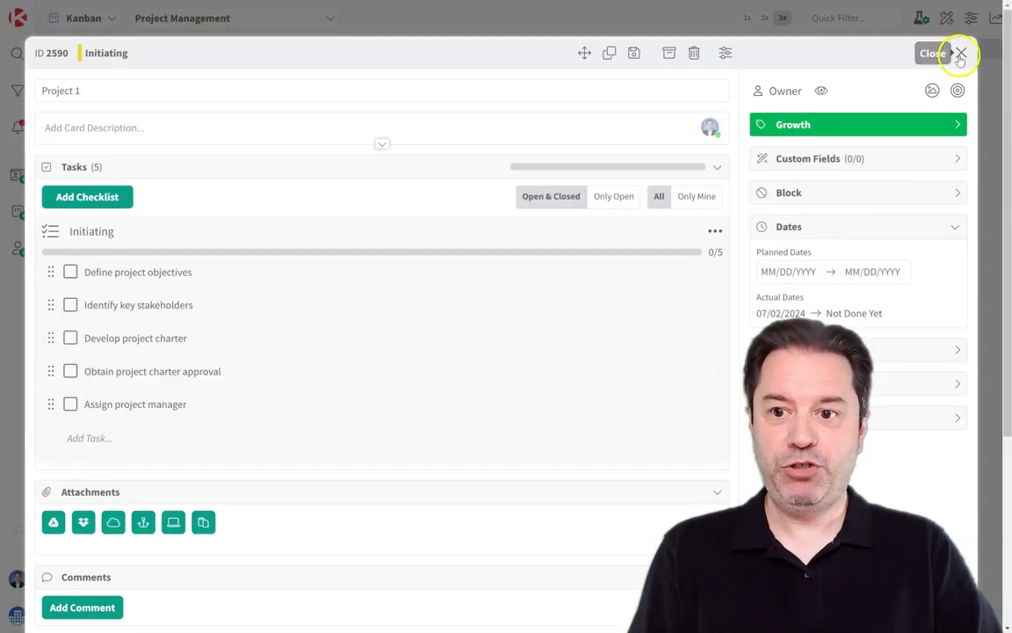
Mark all five tasks in Project 1's Initiating checklist as completed and close the card
{"action": "left_click", "coordinate": [70, 272]}
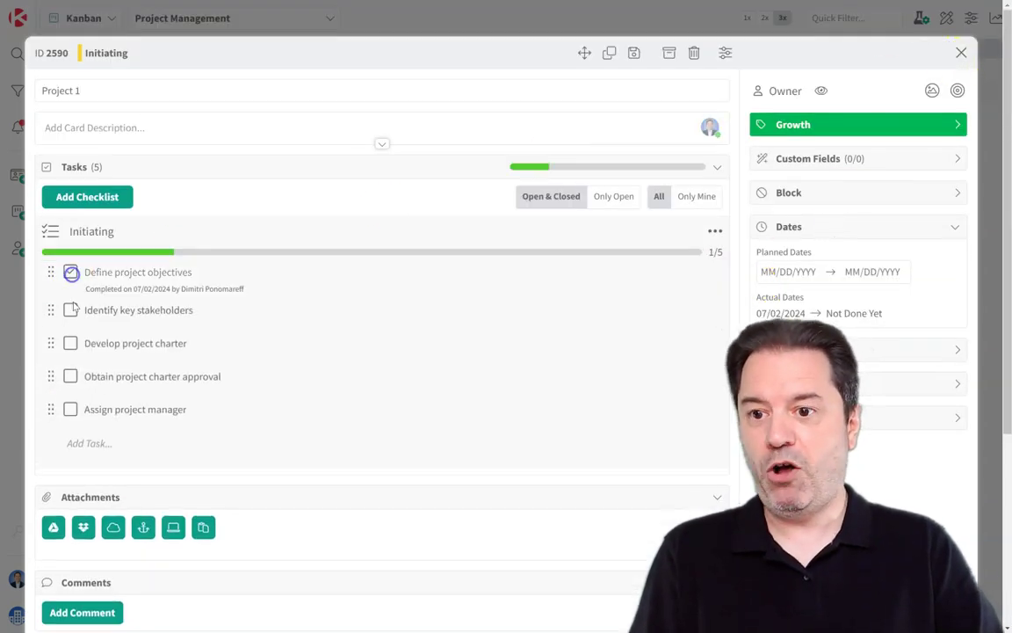
{"action": "left_click", "coordinate": [70, 307]}
{"action": "left_click", "coordinate": [70, 348]}
{"action": "left_click", "coordinate": [70, 387]}
{"action": "left_click", "coordinate": [70, 425]}
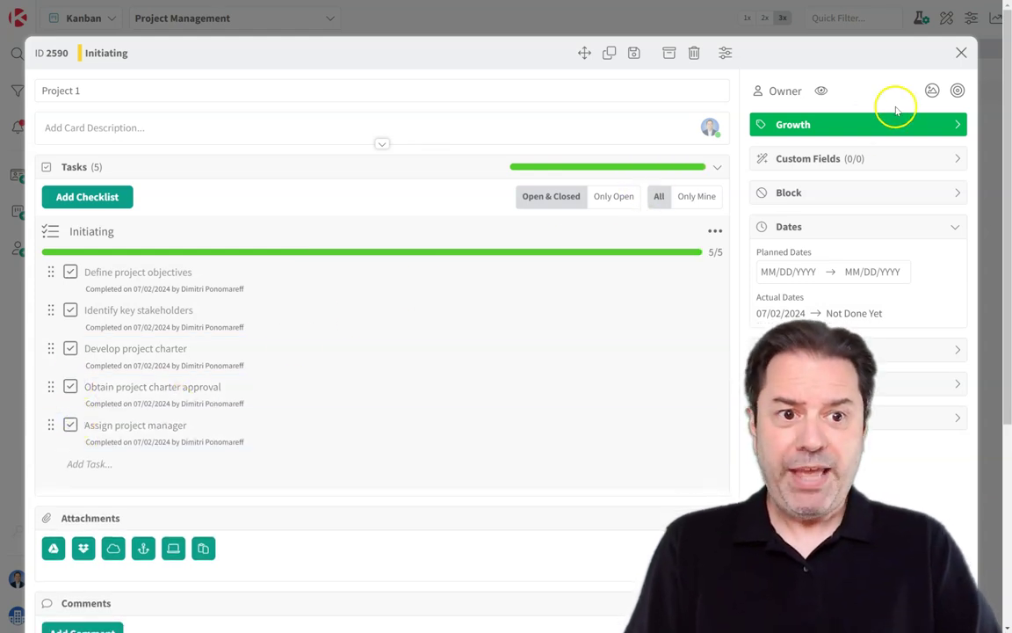
{"action": "left_click", "coordinate": [962, 53]}
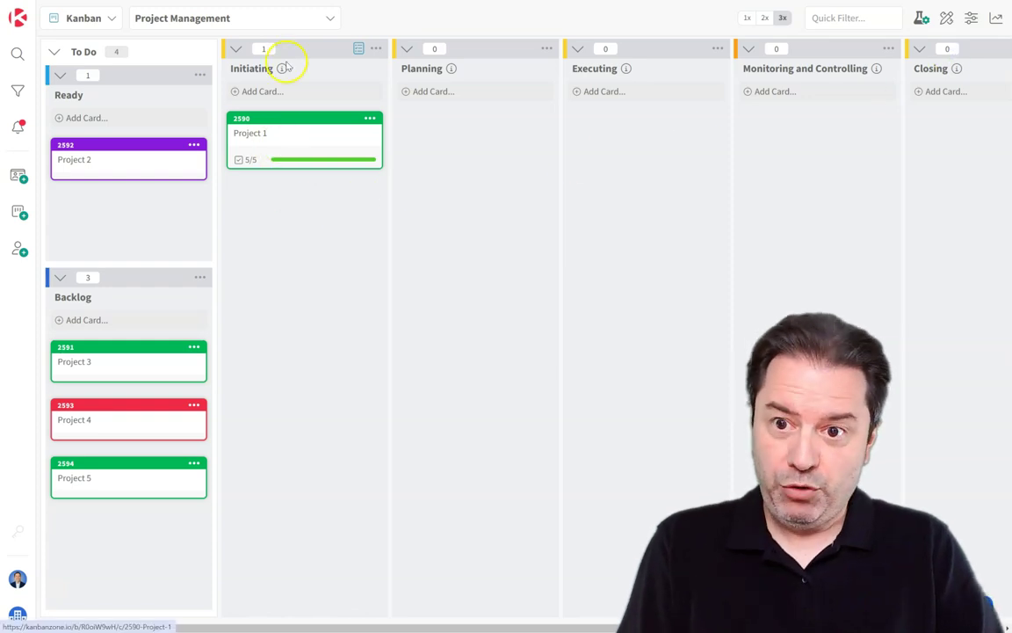
Compare the Initiating column's explicit agreements with the checklist in the Project 1 card, and close the card
{"action": "mouse_move", "coordinate": [280, 70]}
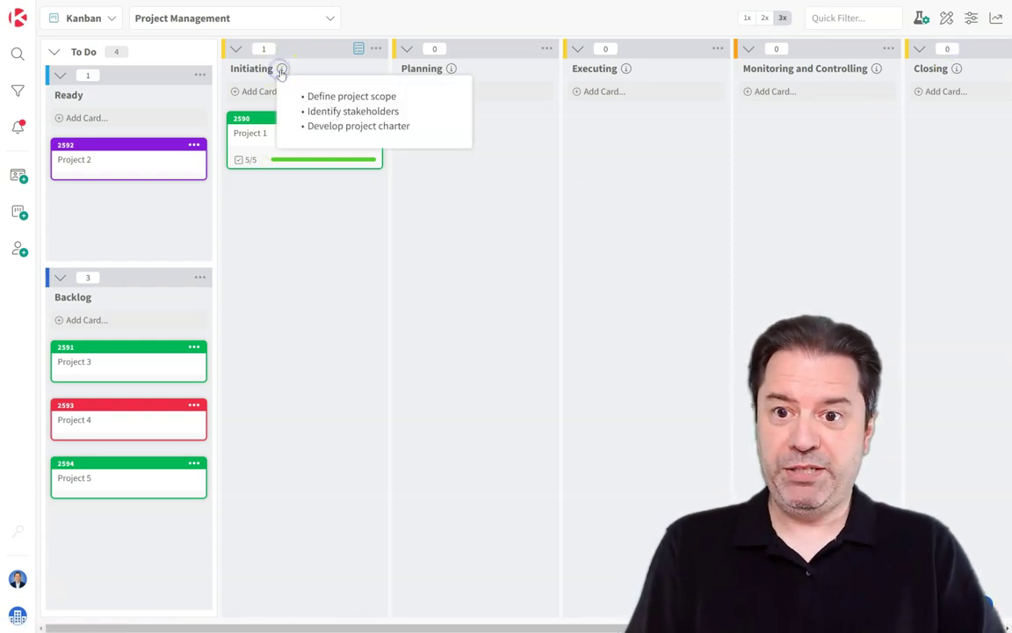
{"action": "left_click", "coordinate": [255, 128]}
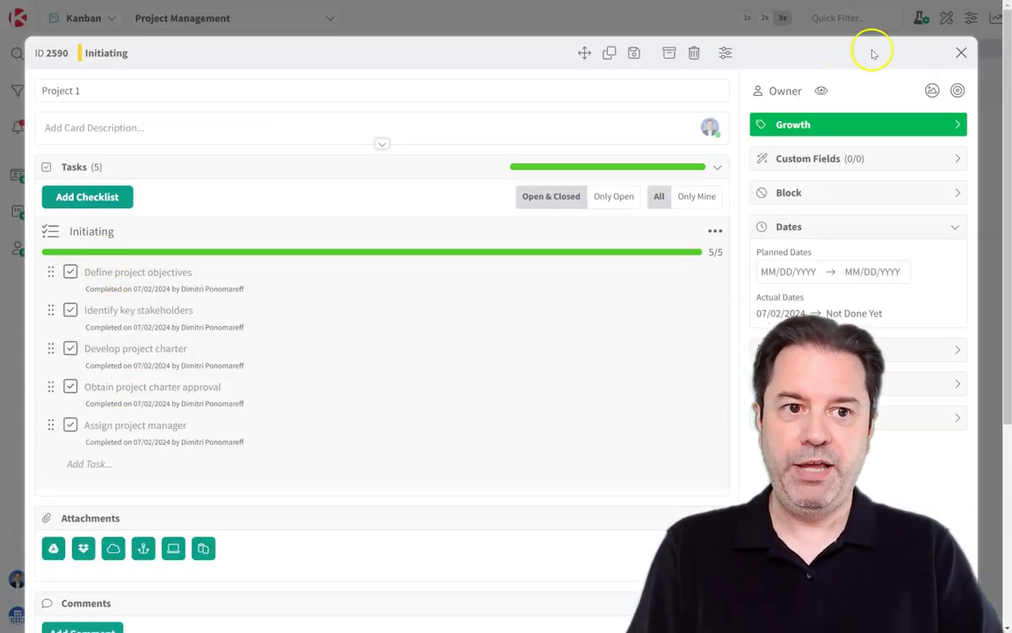
{"action": "left_click", "coordinate": [961, 52]}
Start moving Project 1 to Planning, marking the project charter exit criterion Complete and the key stakeholders criterion Not Applicable
{"action": "left_click_drag", "start_coordinate": [310, 143], "coordinate": [476, 145]}
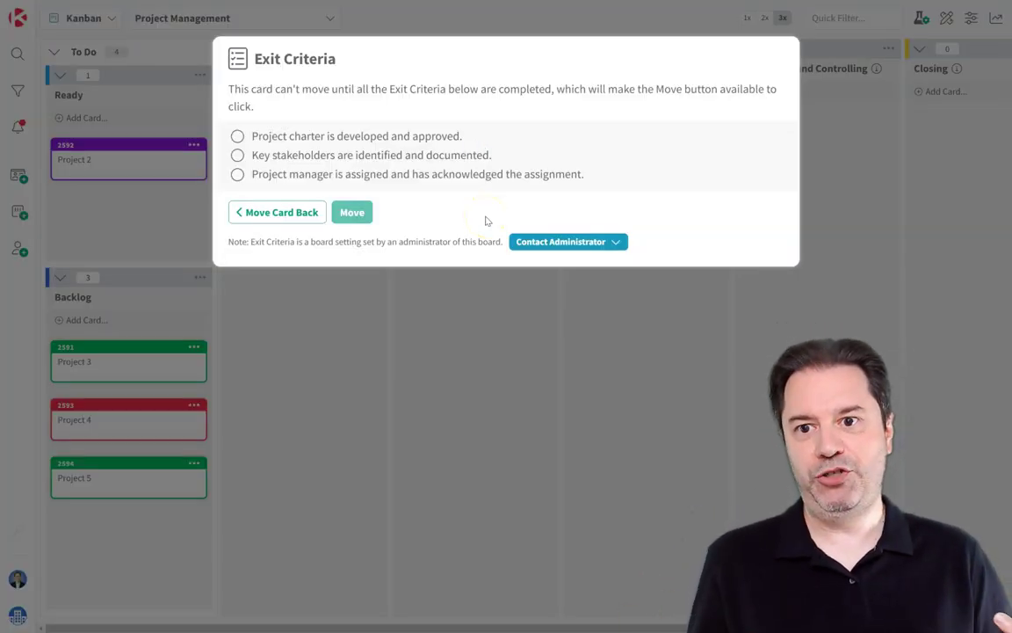
{"action": "left_click", "coordinate": [238, 136]}
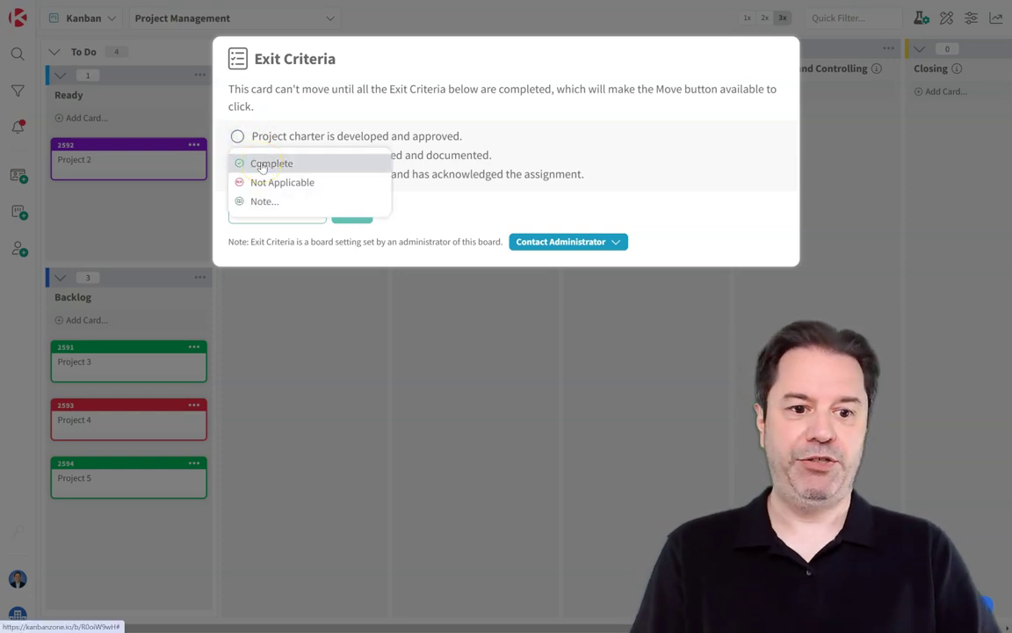
{"action": "left_click", "coordinate": [262, 164]}
{"action": "left_click", "coordinate": [238, 154]}
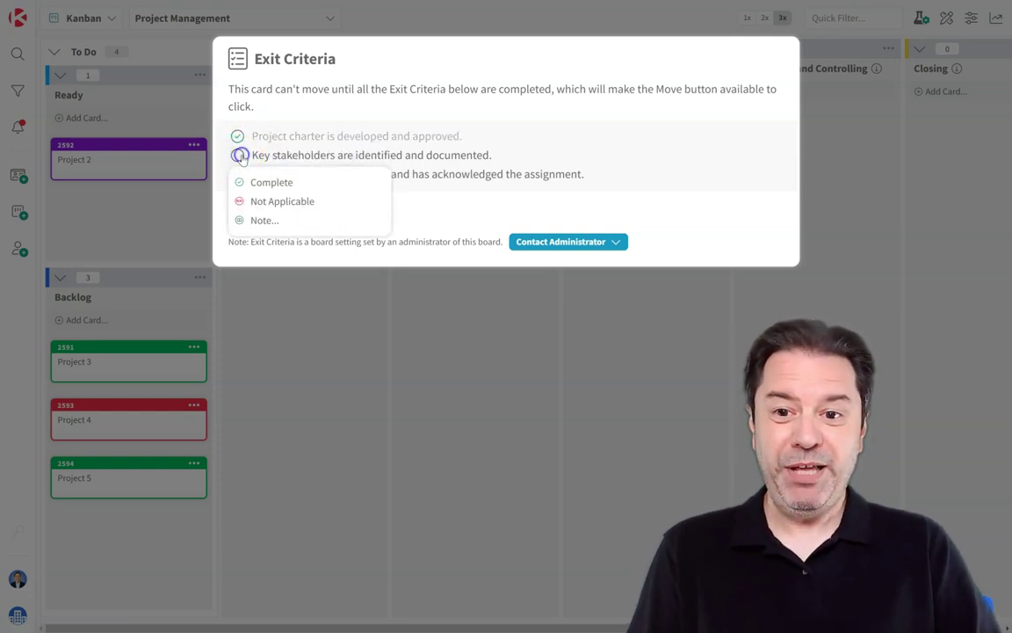
{"action": "left_click", "coordinate": [261, 201]}
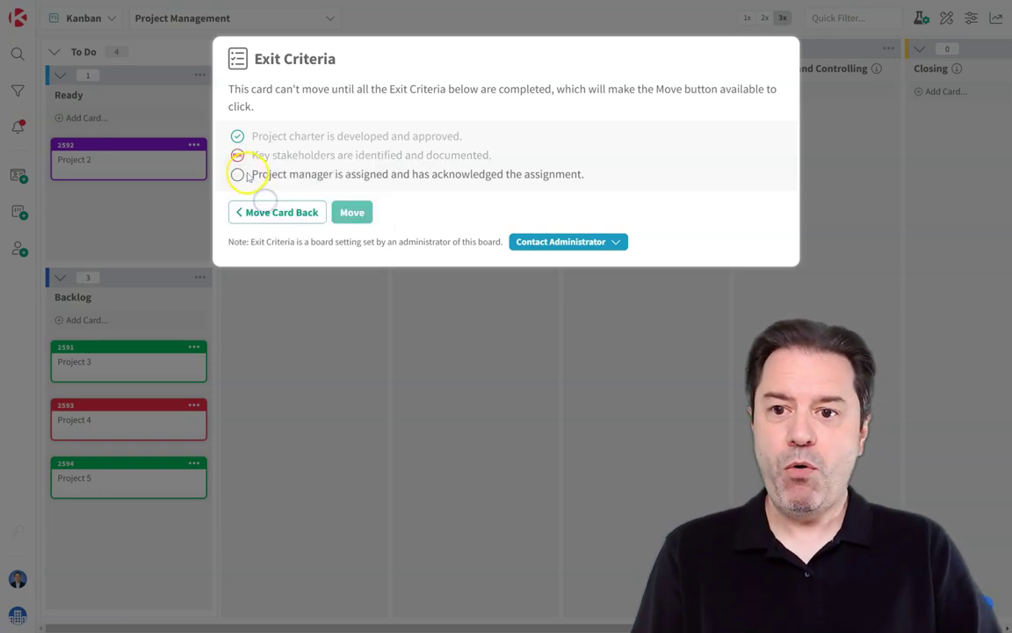
Add the note "PM starting soon" to the project manager exit criterion and confirm Project 1's move to Planning
{"action": "left_click", "coordinate": [238, 174]}
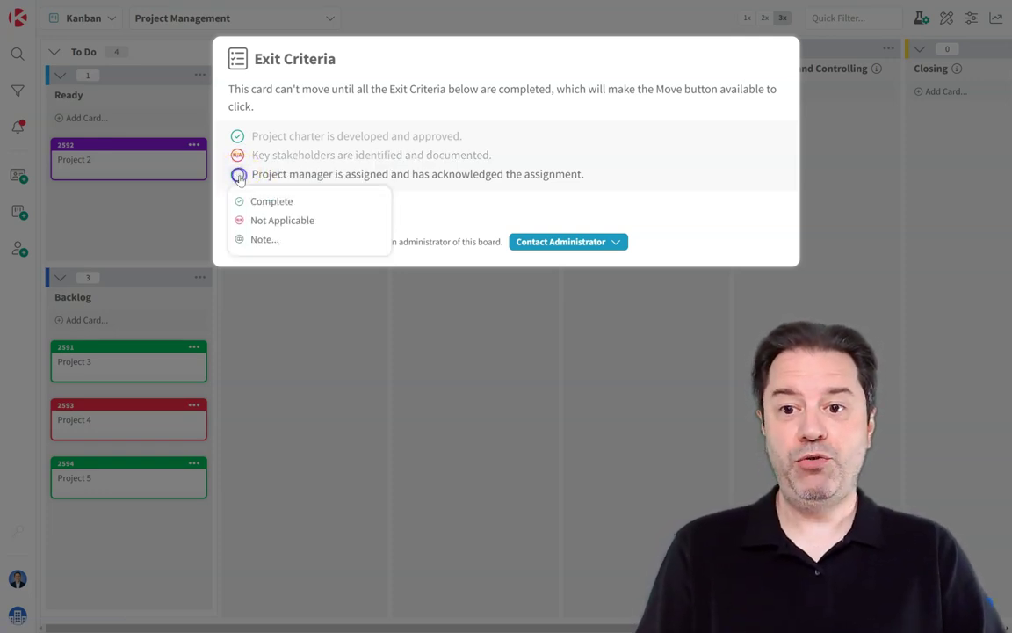
{"action": "left_click", "coordinate": [263, 242]}
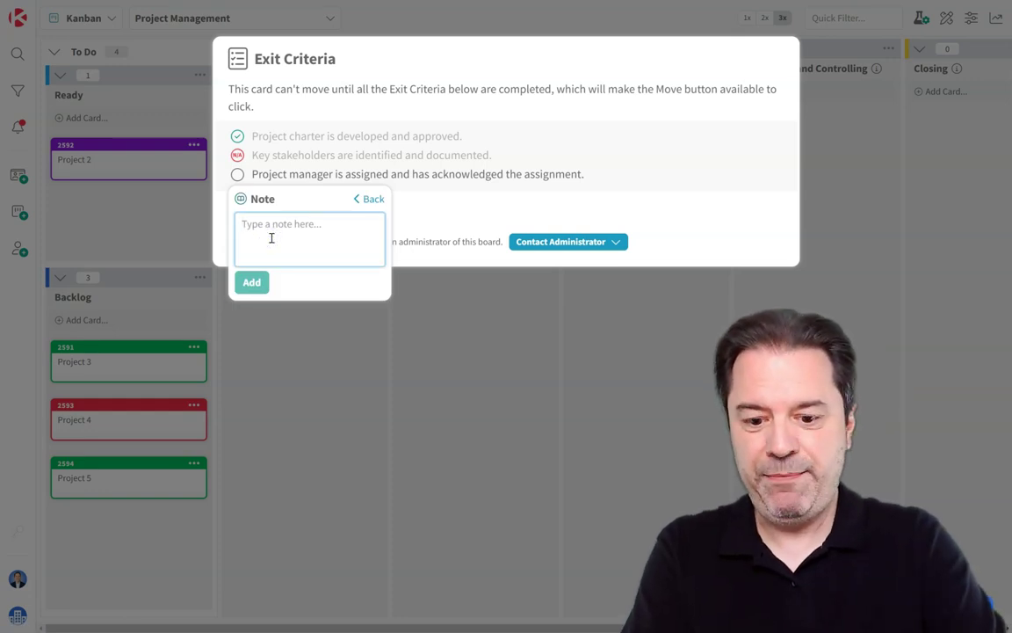
{"action": "type", "text": "PM"}
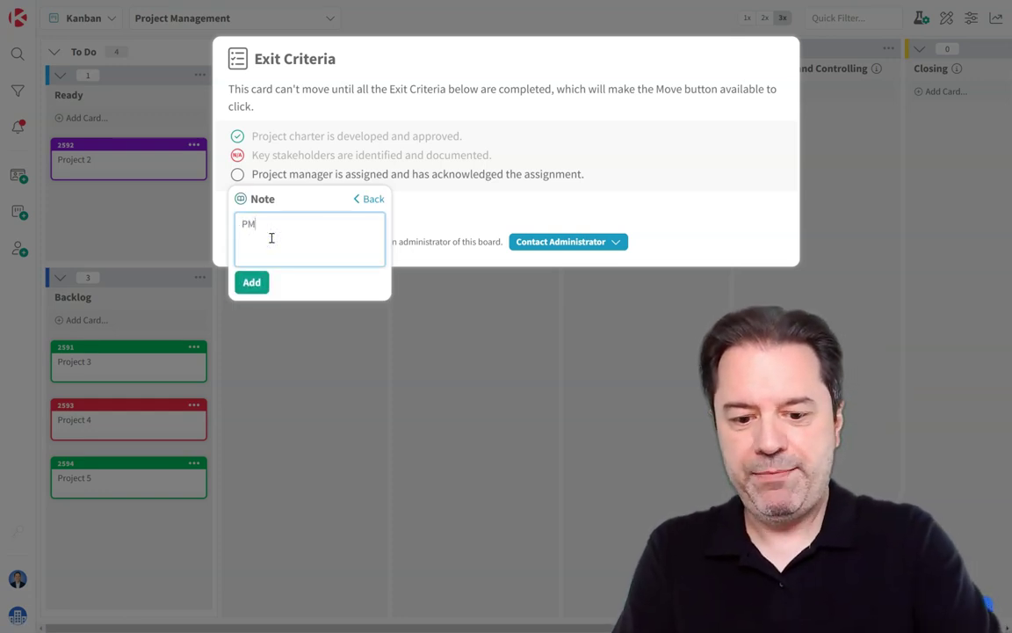
{"action": "type", "text": " starting soon"}
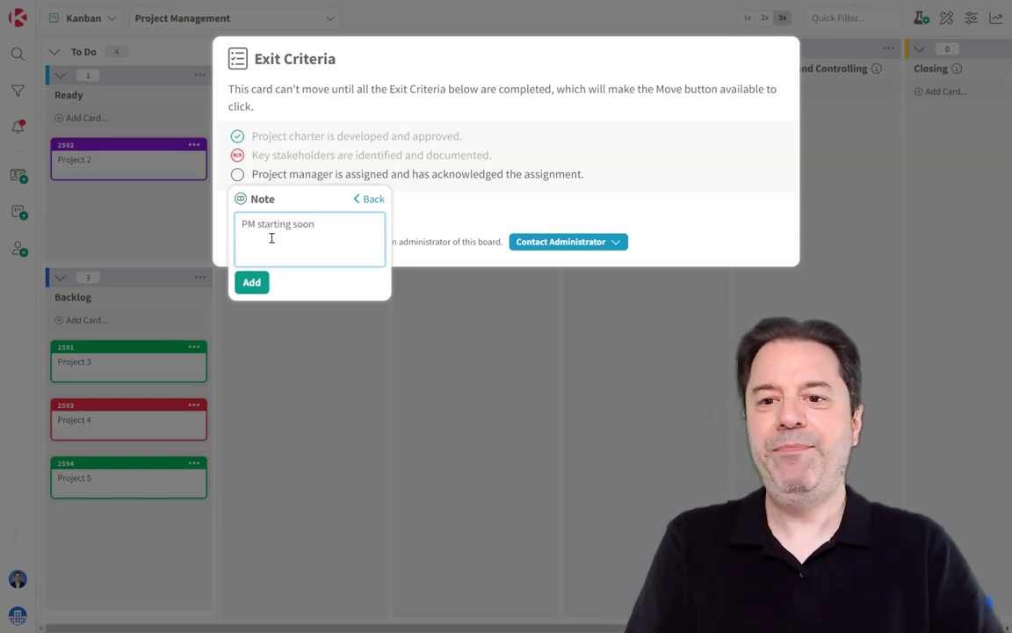
{"action": "left_click", "coordinate": [253, 283]}
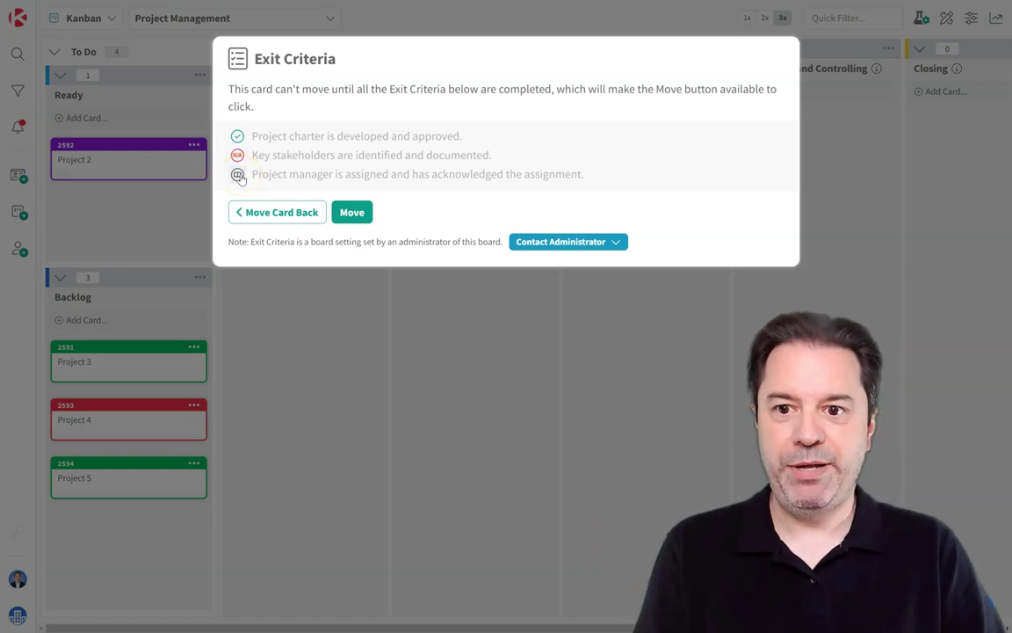
{"action": "left_click", "coordinate": [351, 213]}
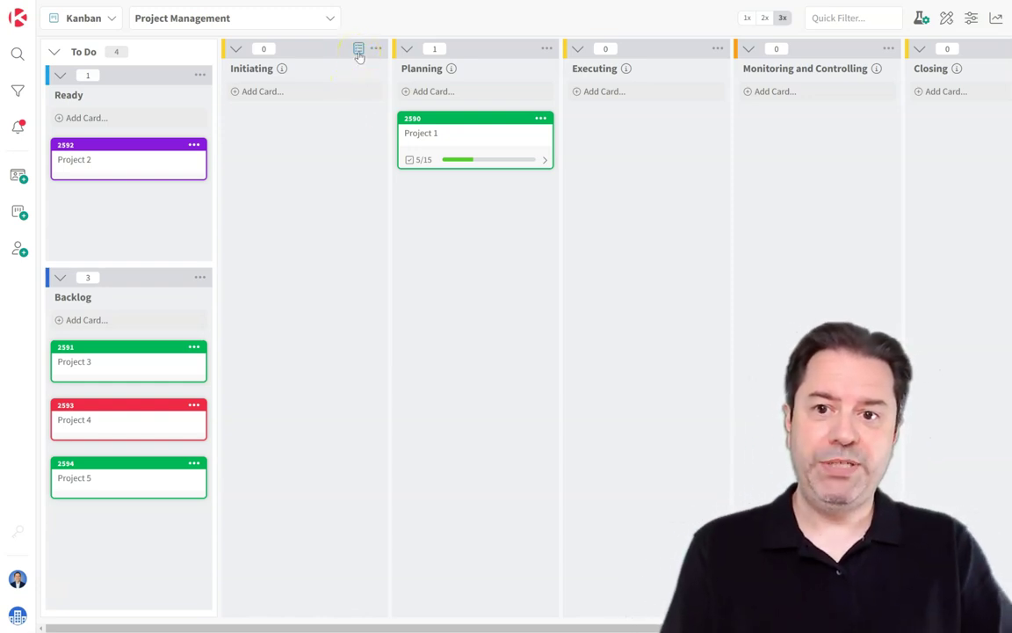
Review the board's exit criteria, and inspect the tasks in the Initiating and Planning checklist templates
{"action": "left_click_drag", "start_coordinate": [356, 50], "coordinate": [356, 123]}
{"action": "left_click", "coordinate": [348, 142]}
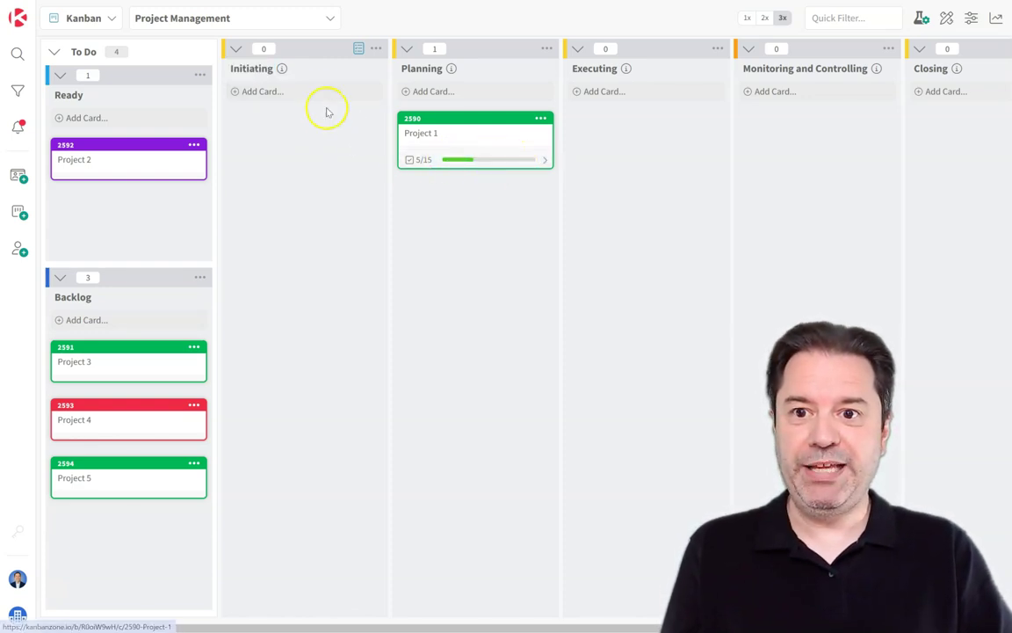
{"action": "left_click", "coordinate": [359, 50]}
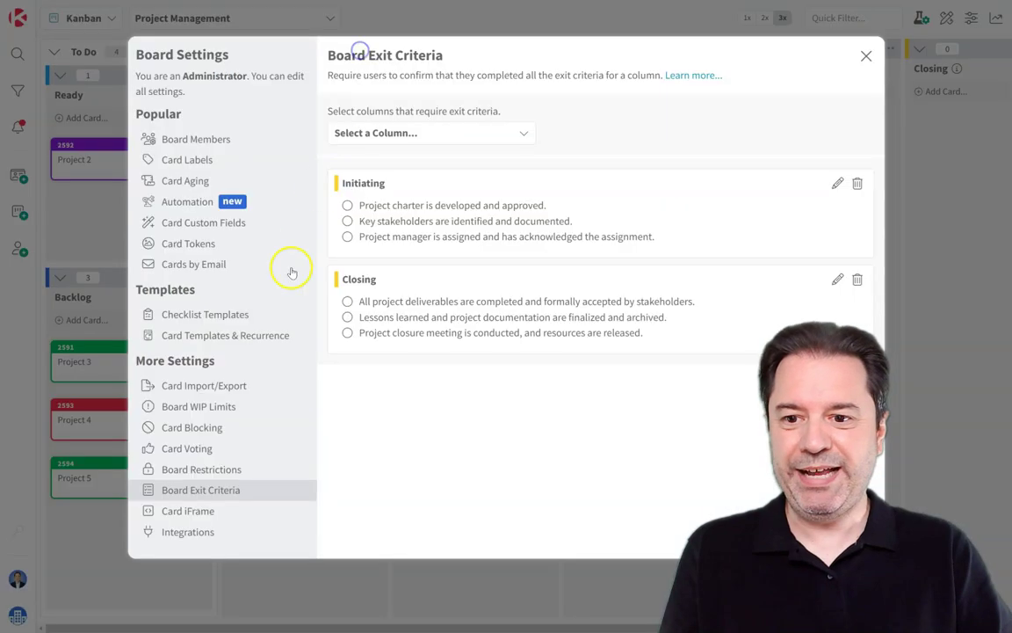
{"action": "left_click", "coordinate": [208, 317]}
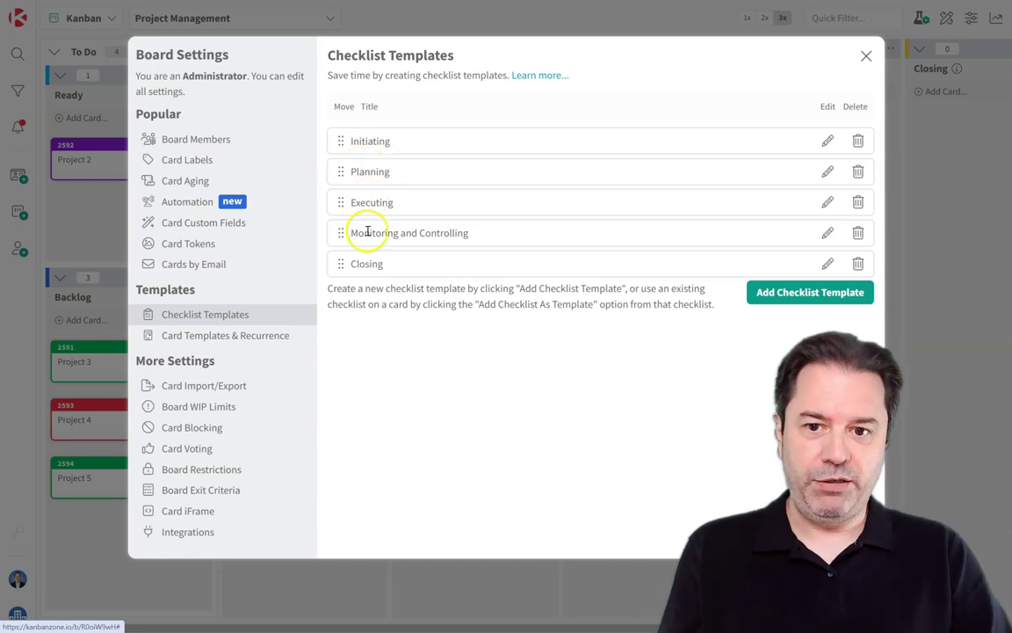
{"action": "left_click", "coordinate": [827, 141]}
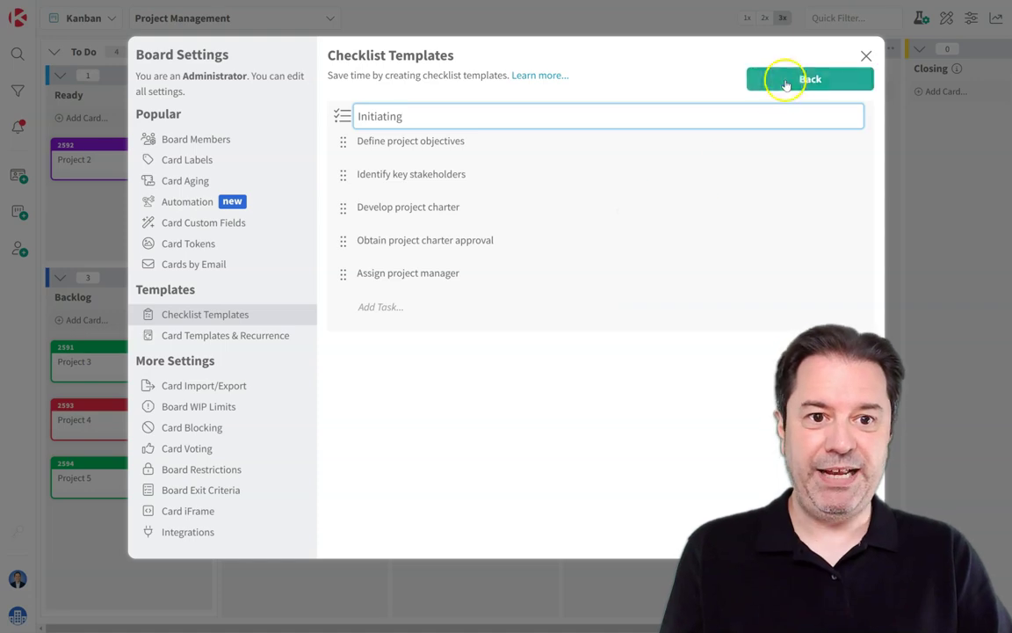
{"action": "left_click", "coordinate": [787, 79]}
{"action": "left_click", "coordinate": [830, 174]}
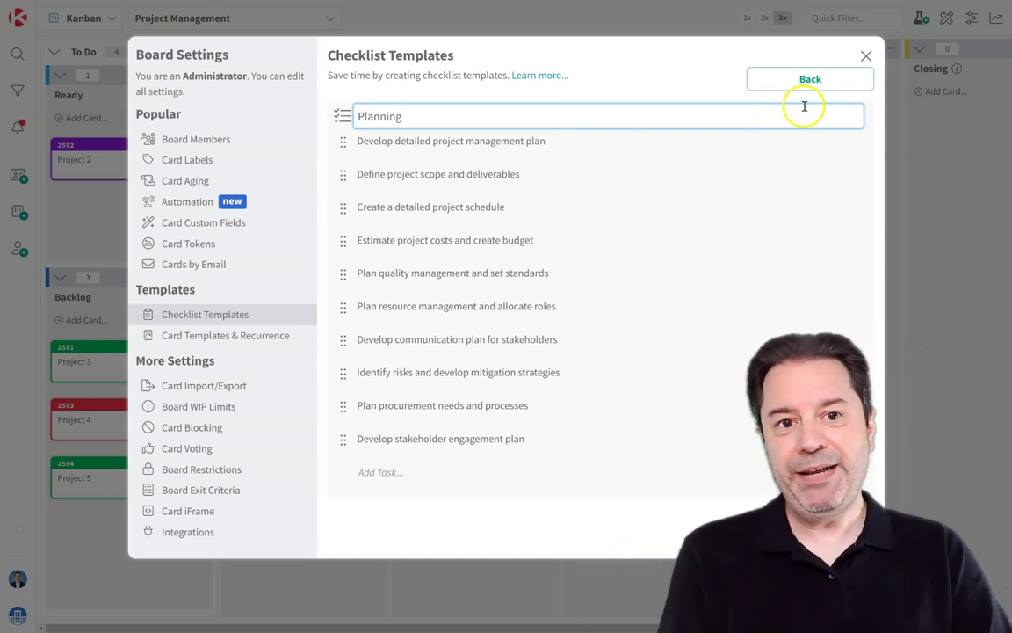
{"action": "left_click", "coordinate": [804, 81]}
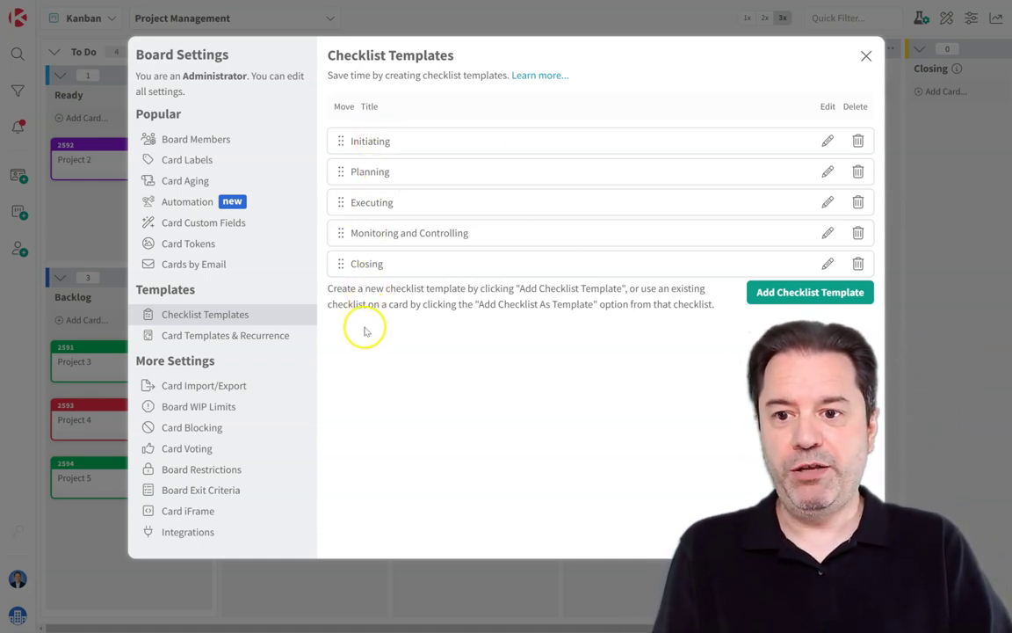
Examine how the Initiating automation adds its checklist template to cards moved into that column, and close the board settings
{"action": "left_click", "coordinate": [211, 203]}
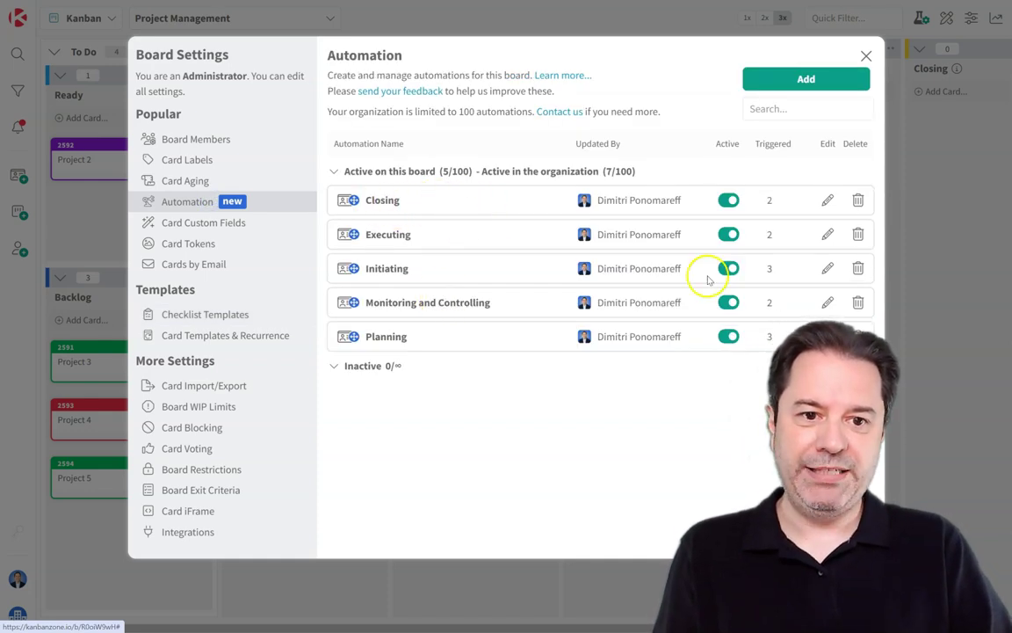
{"action": "left_click", "coordinate": [826, 269]}
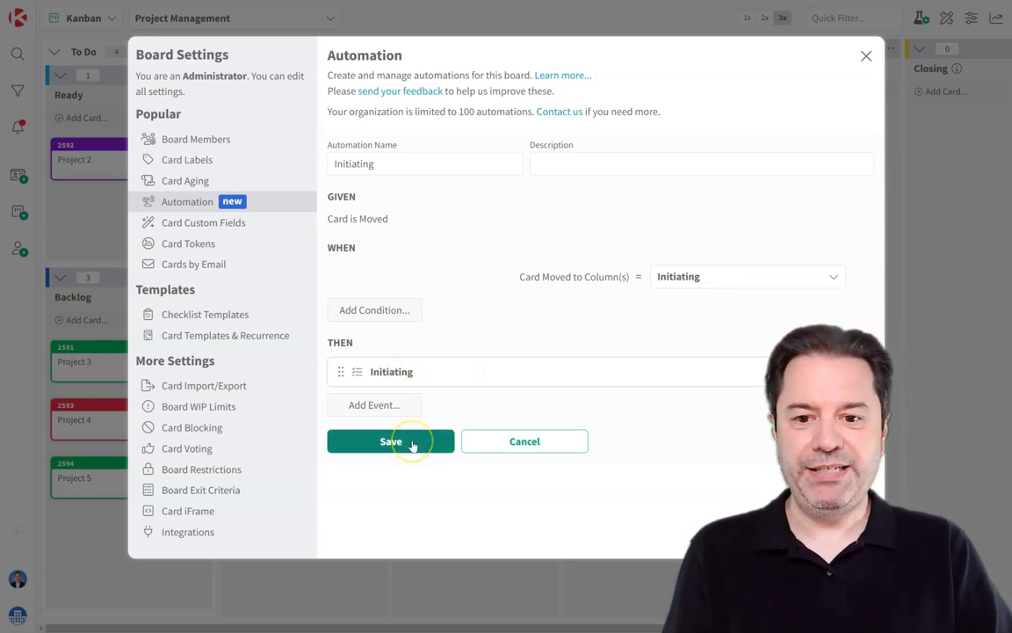
{"action": "left_click", "coordinate": [215, 314]}
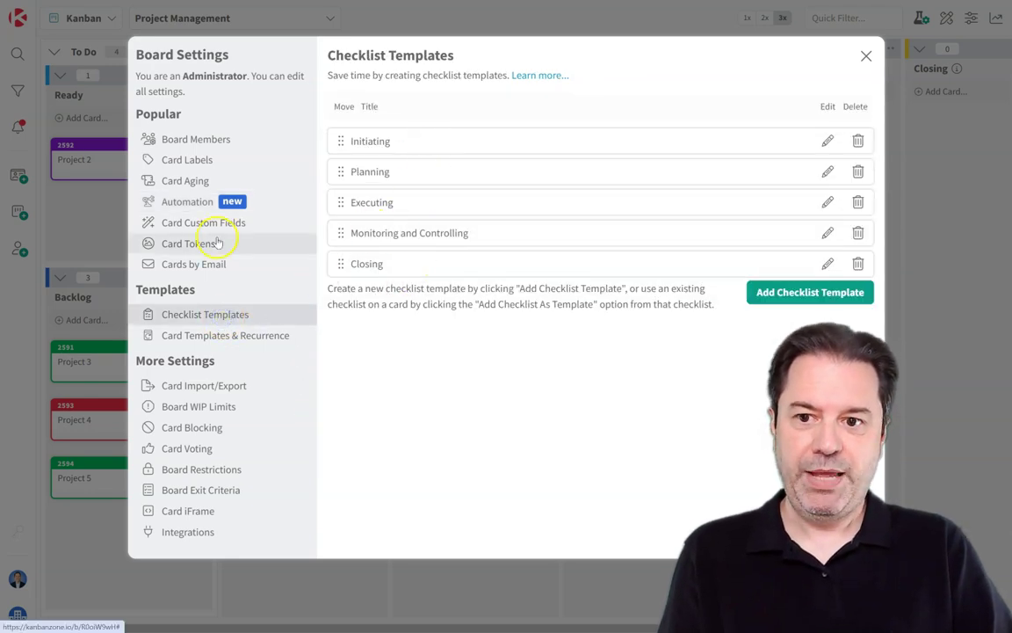
{"action": "left_click", "coordinate": [180, 199]}
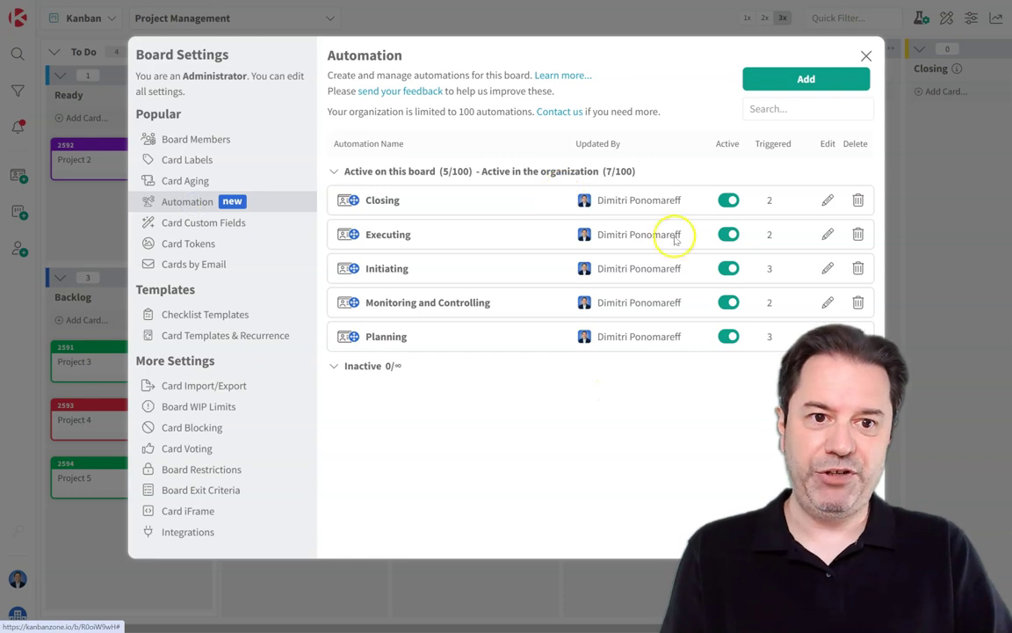
{"action": "left_click", "coordinate": [872, 55]}
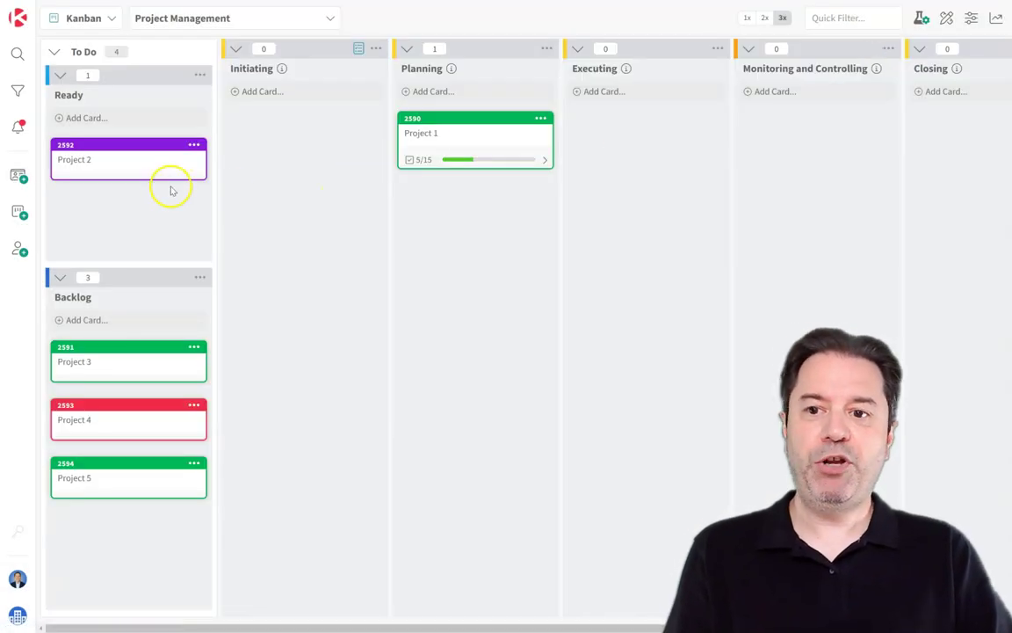
Move Project 2 from Ready to Initiating, try moving it to Planning, and send it back from the exit criteria prompt
{"action": "left_click_drag", "start_coordinate": [163, 176], "coordinate": [312, 167]}
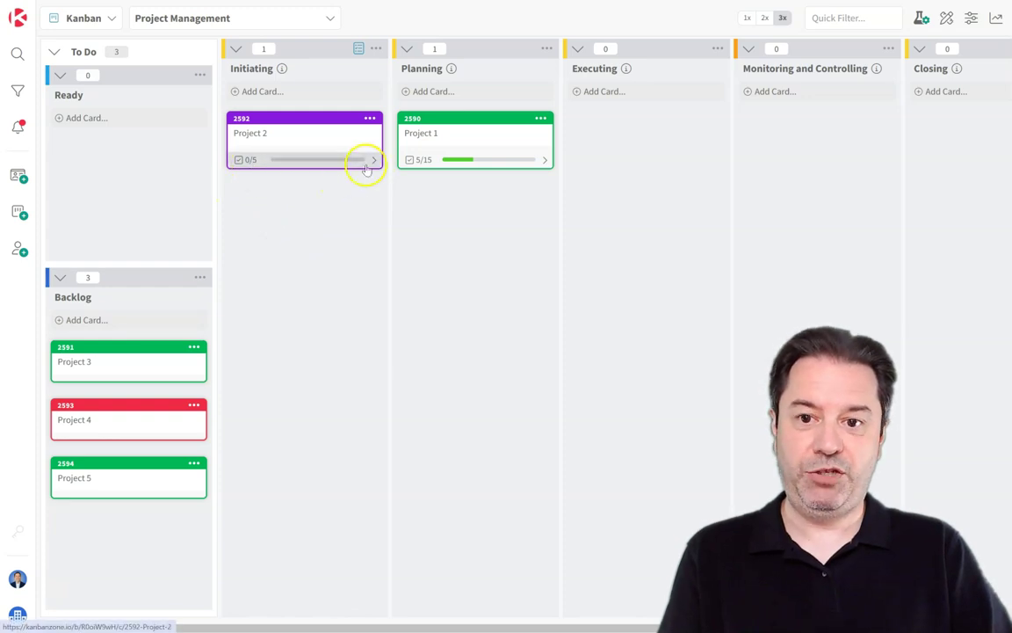
{"action": "left_click_drag", "start_coordinate": [312, 138], "coordinate": [436, 223]}
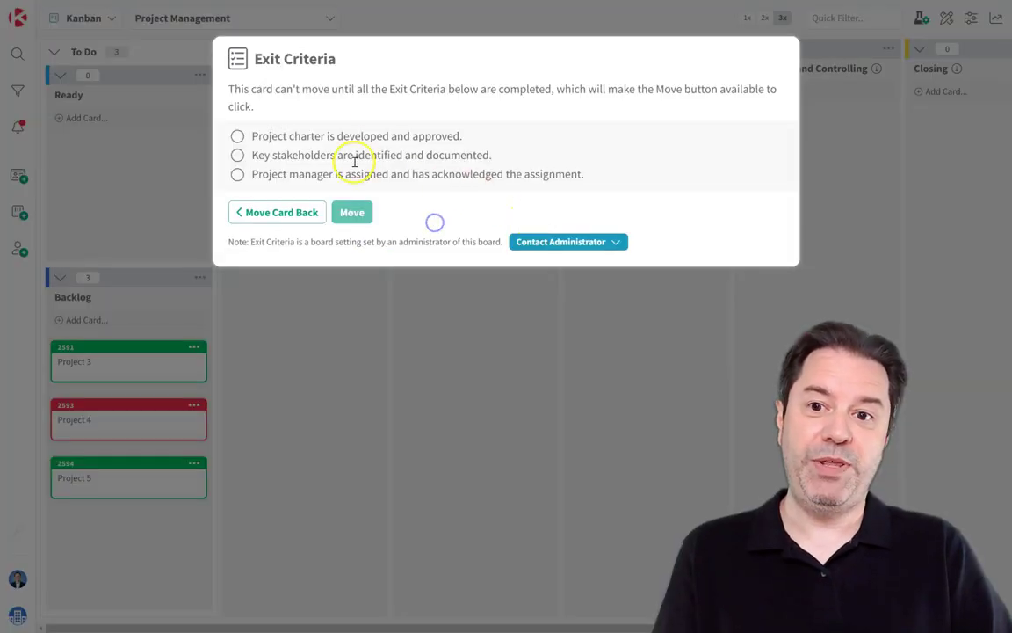
{"action": "left_click", "coordinate": [297, 216]}
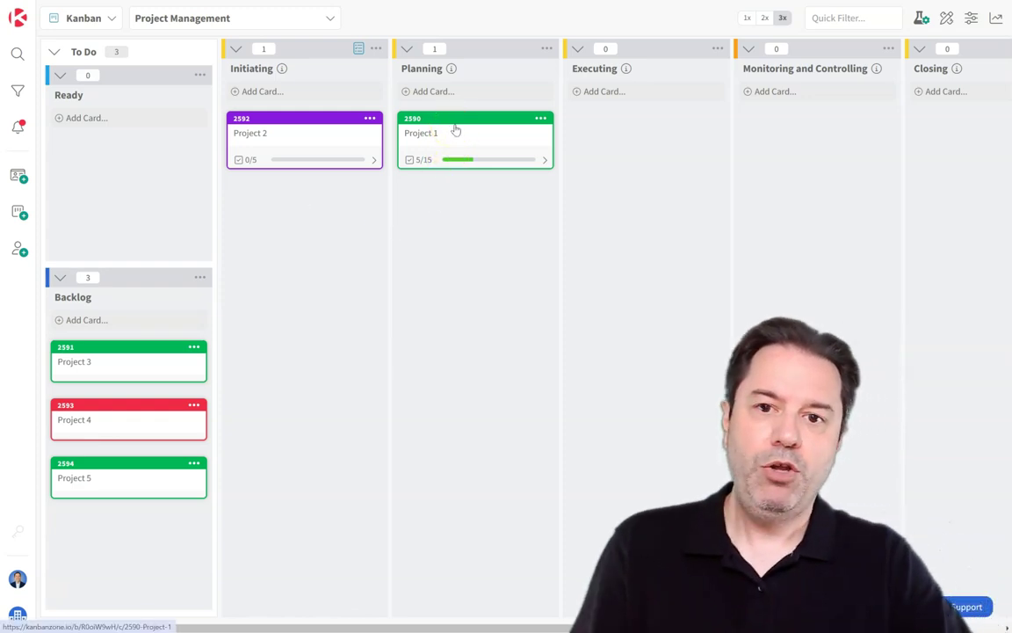
Move Project 1 from Planning to Executing, and view its open tasks on the card
{"action": "left_click_drag", "start_coordinate": [457, 127], "coordinate": [587, 132]}
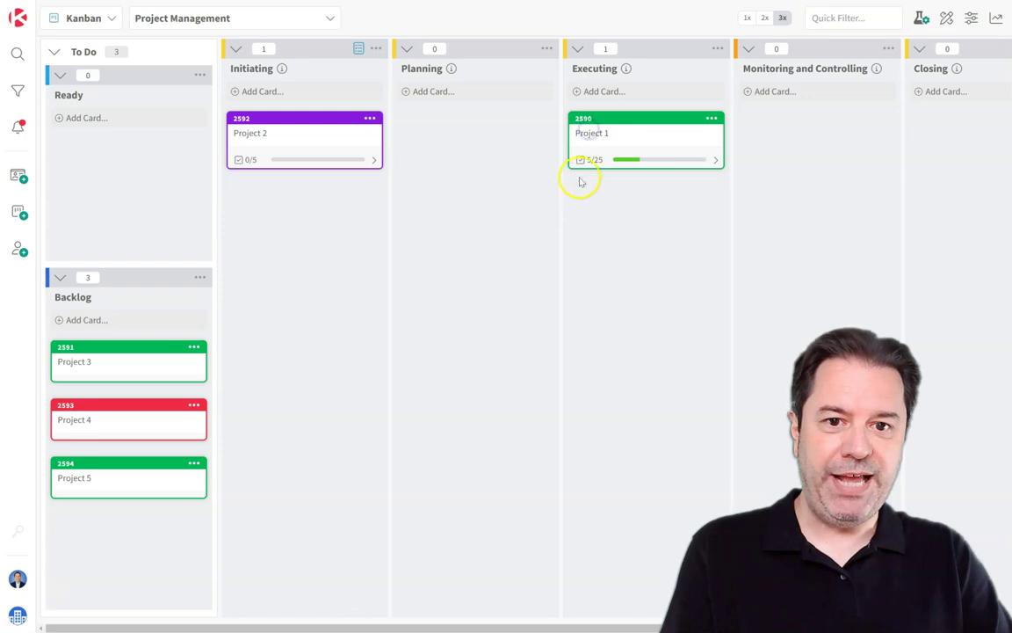
{"action": "left_click", "coordinate": [645, 160]}
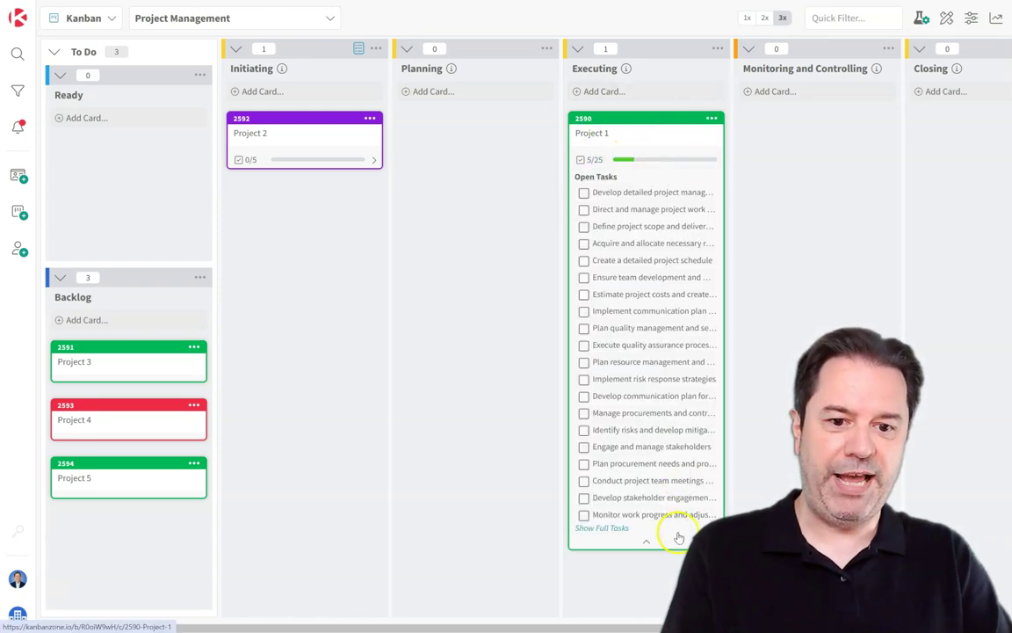
{"action": "left_click", "coordinate": [651, 539]}
Move Project 1 to Monitoring and Controlling and on to Closing
{"action": "left_click_drag", "start_coordinate": [639, 145], "coordinate": [757, 138]}
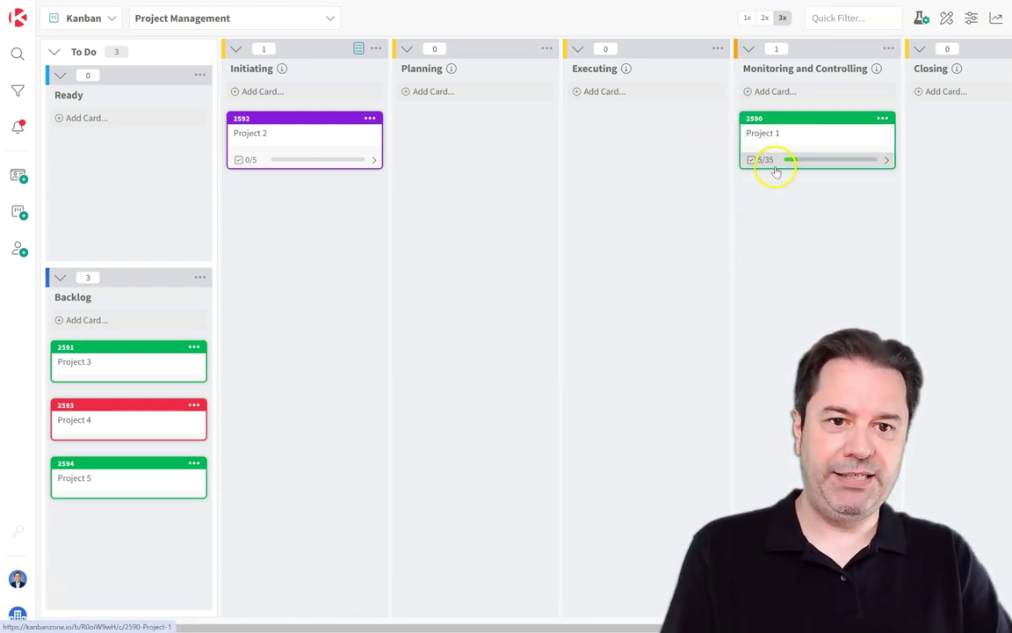
{"action": "left_click_drag", "start_coordinate": [582, 622], "coordinate": [818, 624]}
{"action": "left_click_drag", "start_coordinate": [516, 129], "coordinate": [649, 139]}
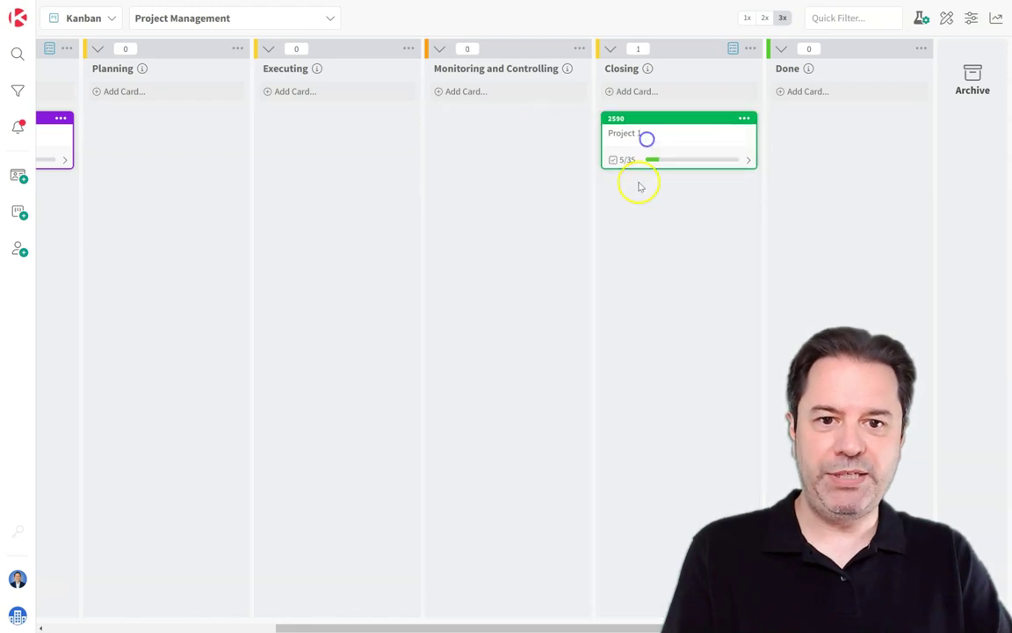
Examine the checklists for every phase in the Project 1 card, from Closing down to Initiating, and close the card
{"action": "left_click", "coordinate": [659, 138]}
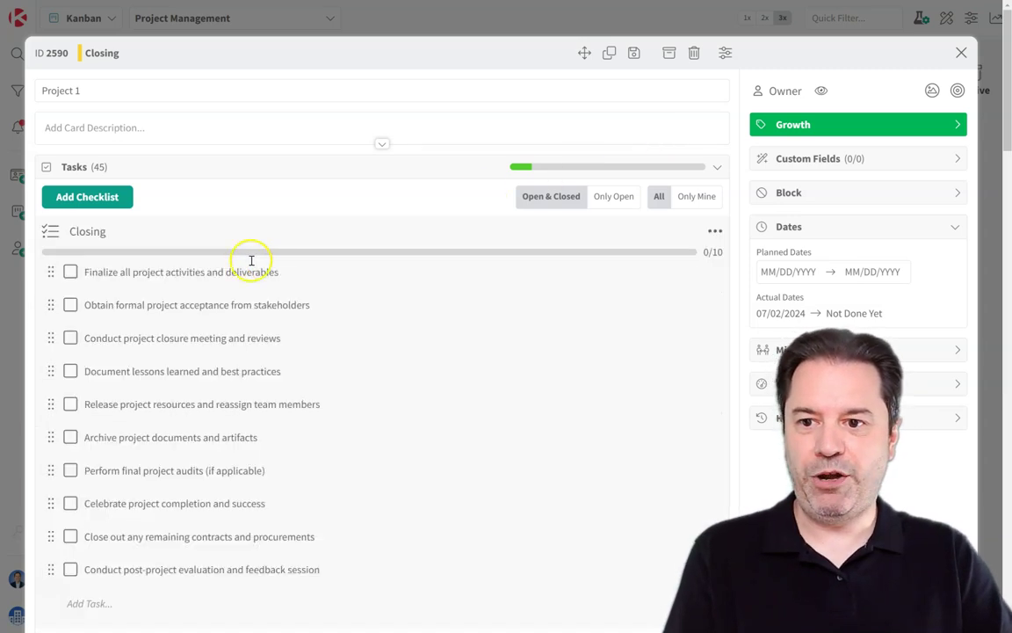
{"action": "scroll", "coordinate": [99, 231], "scroll_direction": "down", "scroll_amount": 8}
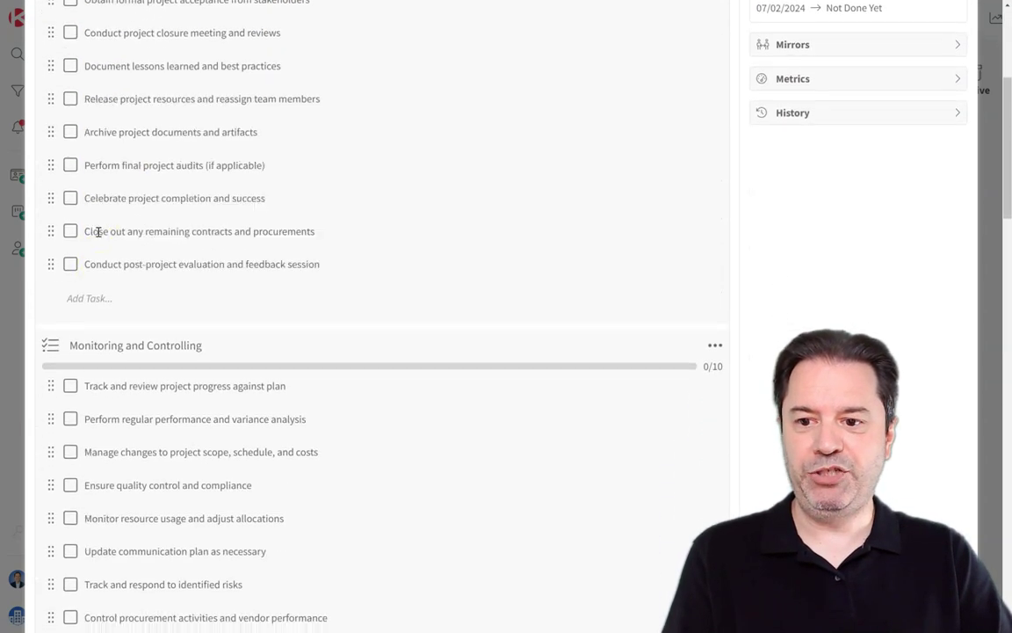
{"action": "scroll", "coordinate": [153, 231], "scroll_direction": "down", "scroll_amount": 6}
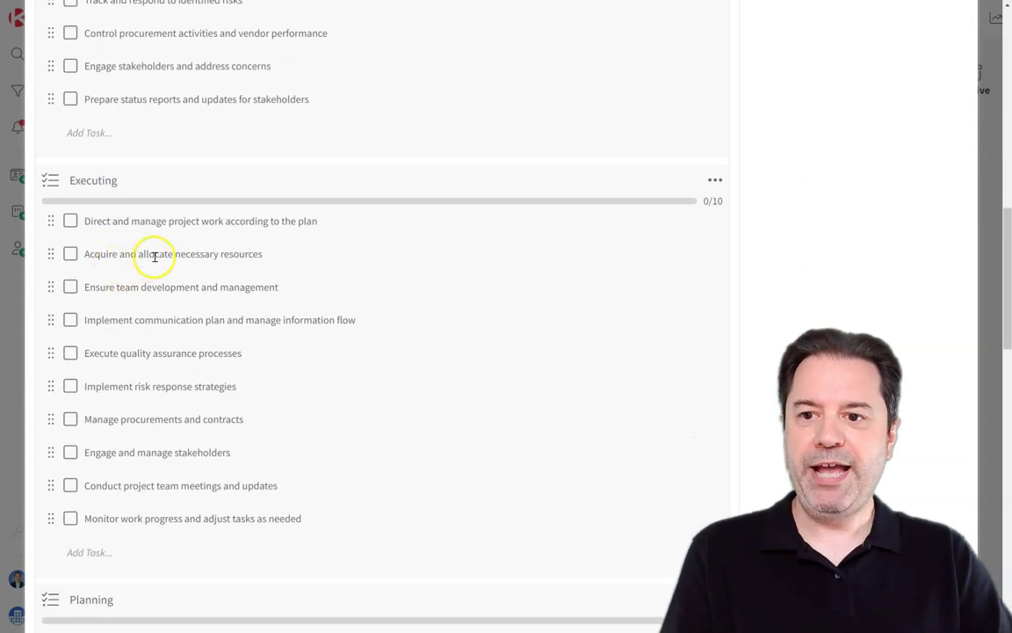
{"action": "scroll", "coordinate": [200, 322], "scroll_direction": "down", "scroll_amount": 5}
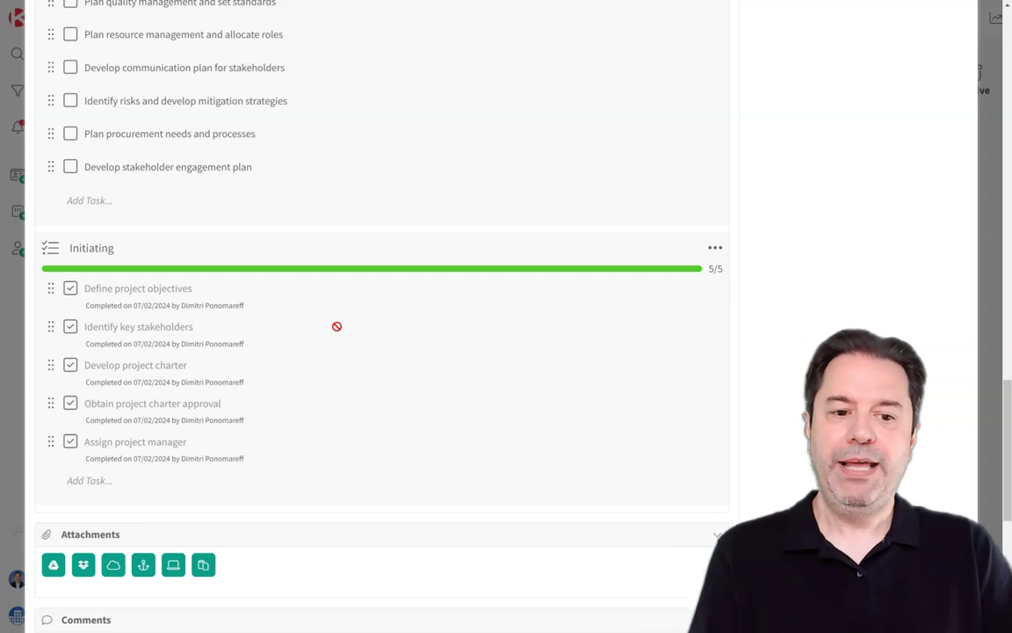
{"action": "scroll", "coordinate": [336, 326], "scroll_direction": "up", "scroll_amount": 18}
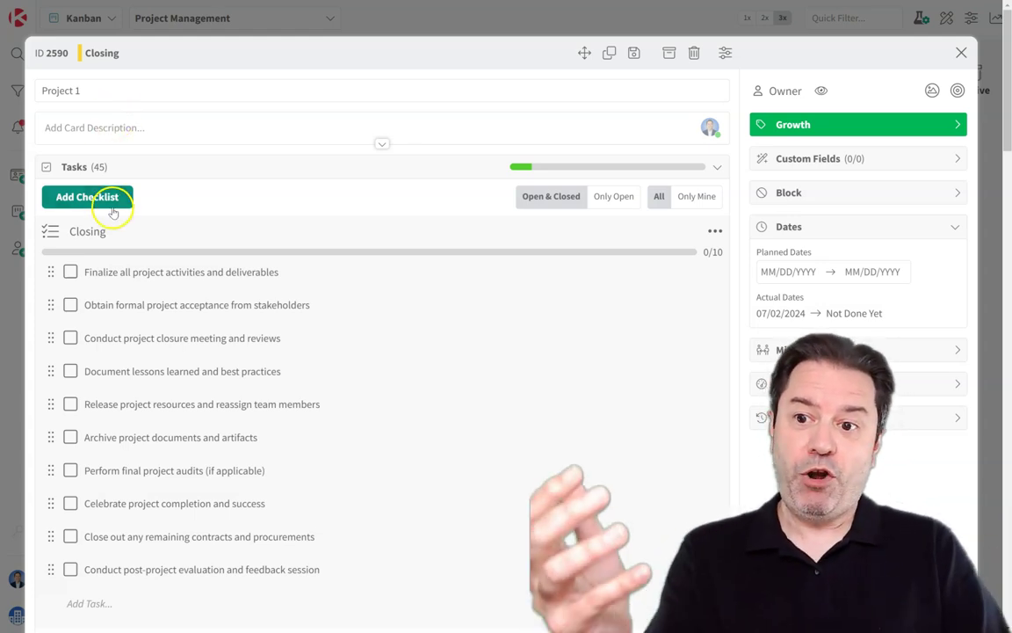
{"action": "scroll", "coordinate": [140, 265], "scroll_direction": "down", "scroll_amount": 3}
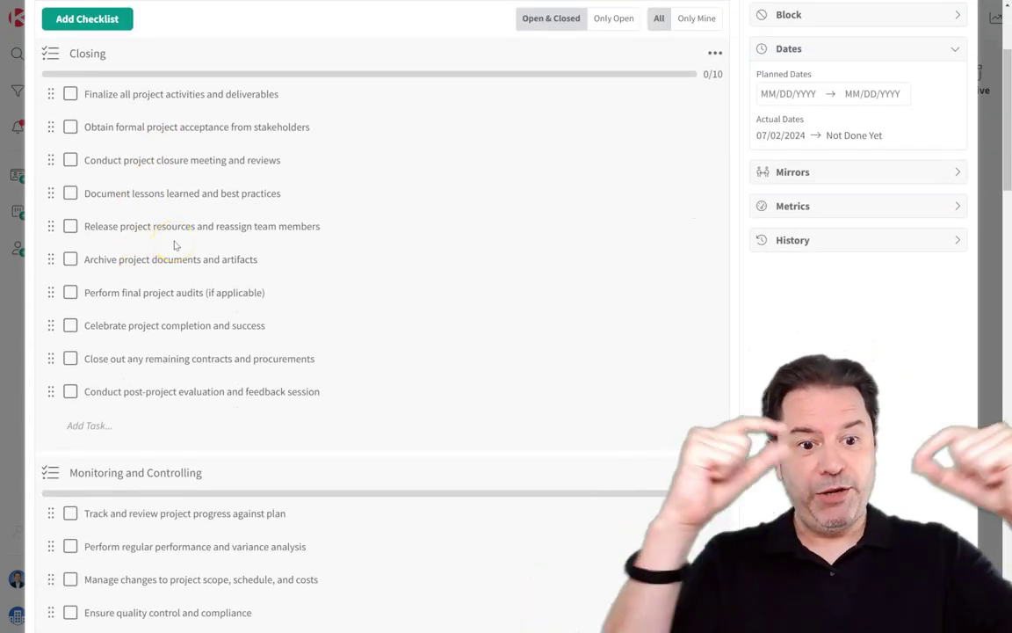
{"action": "scroll", "coordinate": [221, 276], "scroll_direction": "down", "scroll_amount": 5}
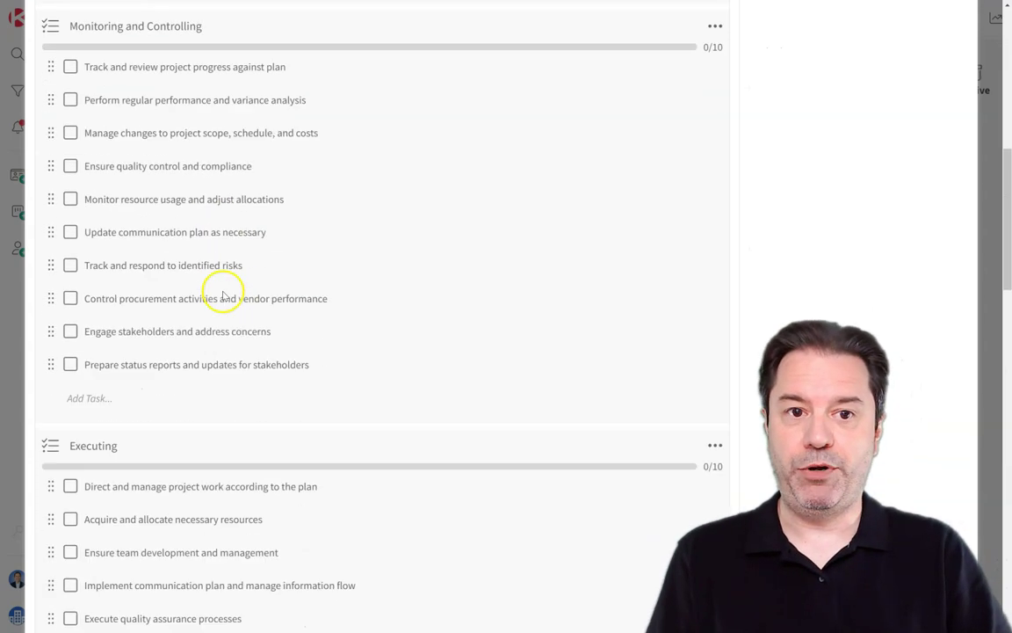
{"action": "scroll", "coordinate": [222, 289], "scroll_direction": "up", "scroll_amount": 8}
{"action": "left_click", "coordinate": [962, 55]}
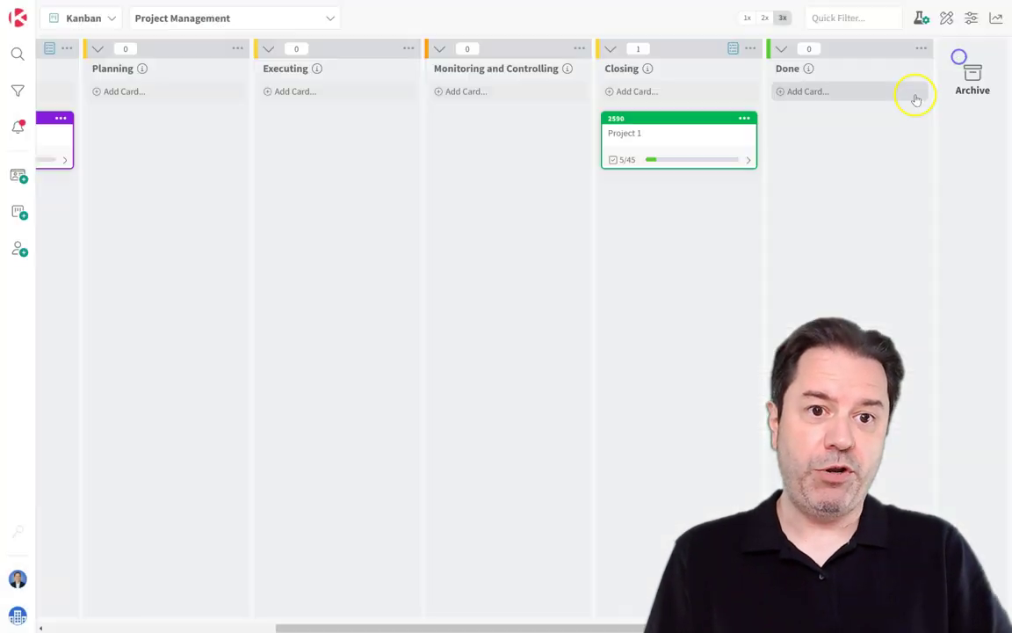
Move Project 1 from Closing to Done, marking all three exit criteria Complete and confirming the move
{"action": "left_click_drag", "start_coordinate": [696, 129], "coordinate": [813, 139]}
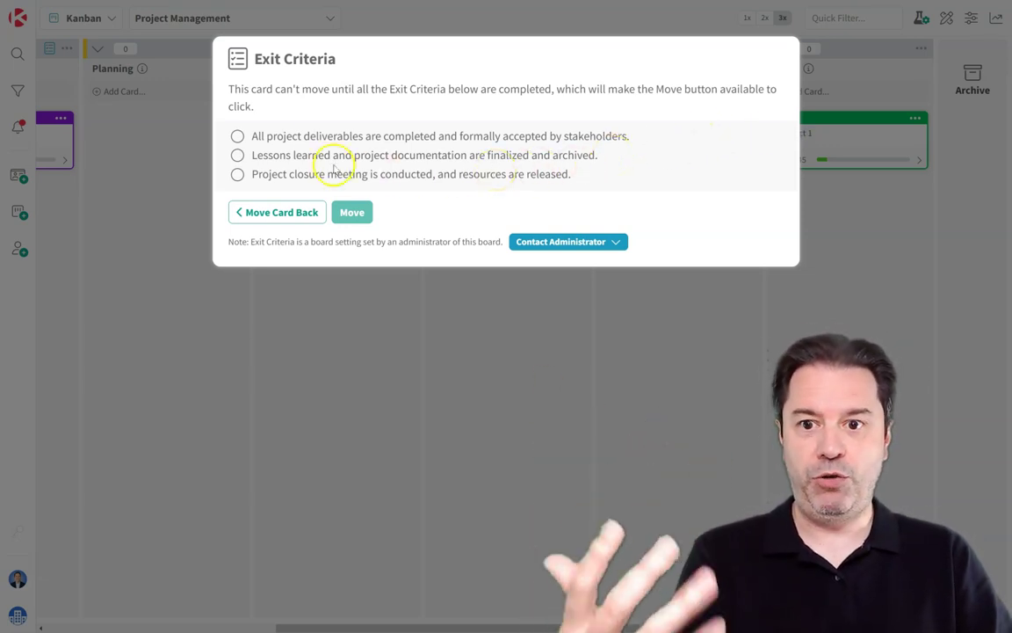
{"action": "left_click", "coordinate": [238, 136]}
{"action": "left_click", "coordinate": [255, 163]}
{"action": "left_click", "coordinate": [237, 154]}
{"action": "left_click", "coordinate": [257, 182]}
{"action": "left_click", "coordinate": [237, 174]}
{"action": "left_click", "coordinate": [261, 200]}
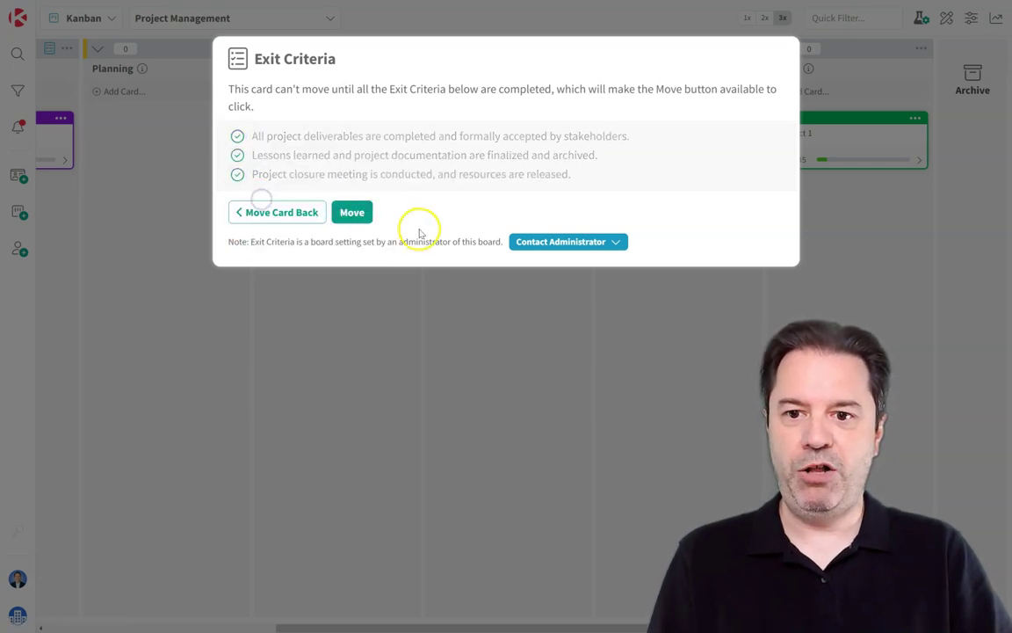
{"action": "left_click", "coordinate": [352, 213]}
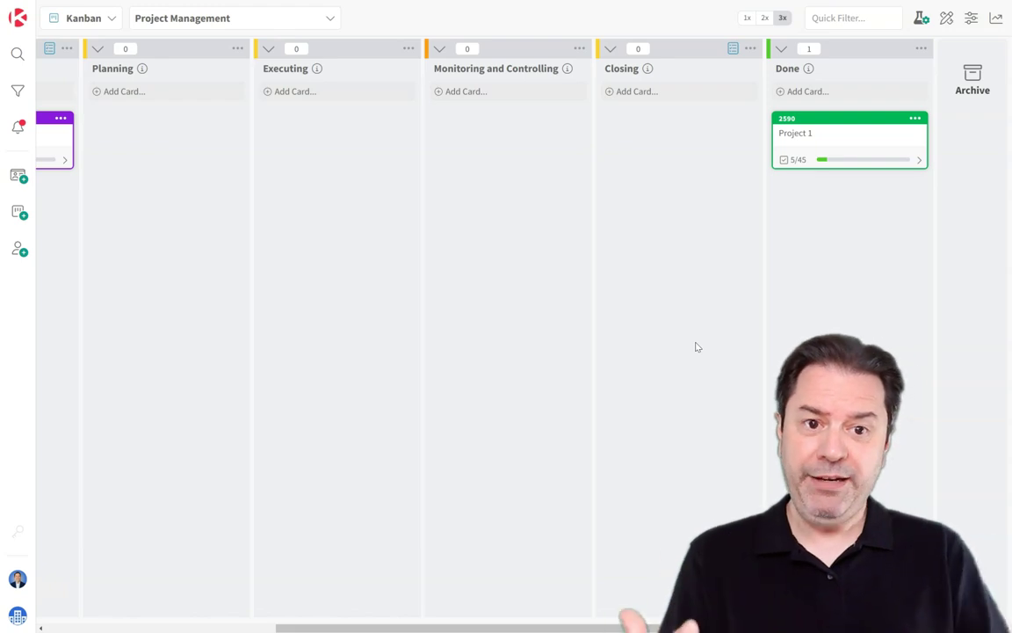
View the Project 1 card in the Done column and close it
{"action": "left_click", "coordinate": [837, 131]}
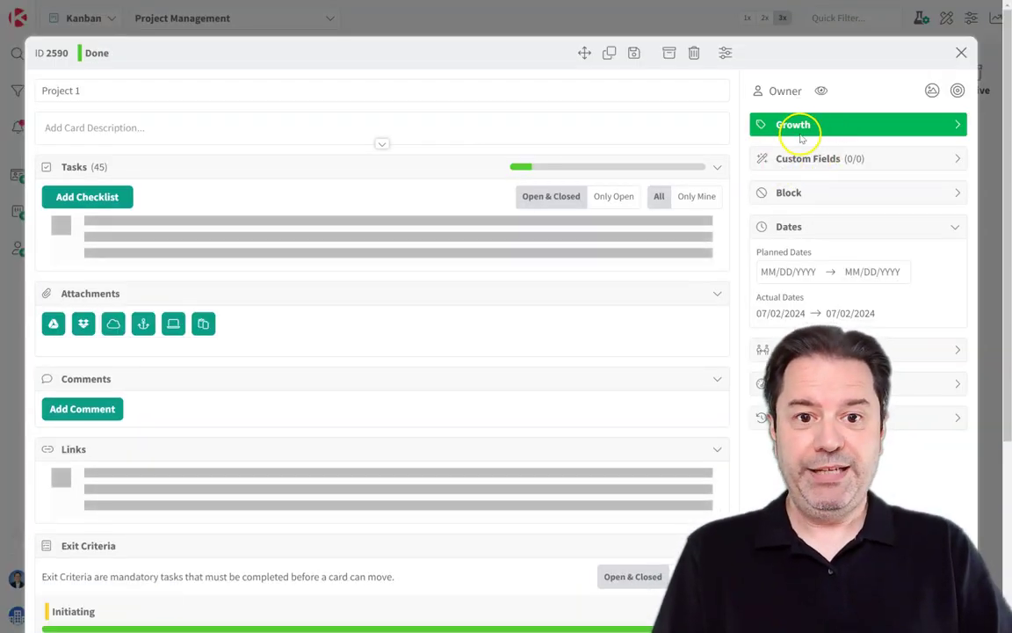
{"action": "left_click", "coordinate": [964, 54]}
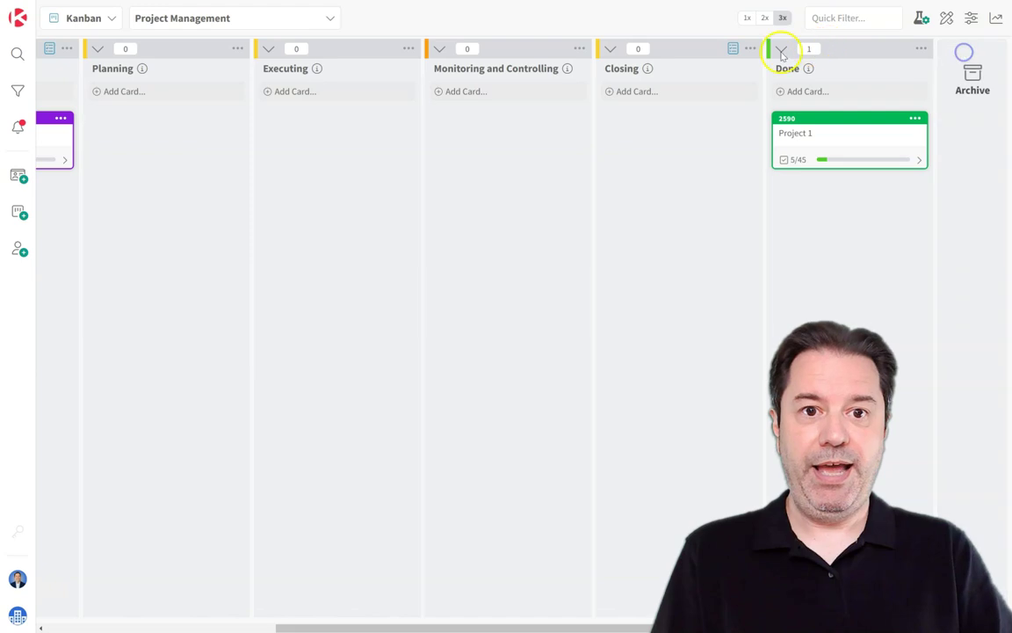
Review the board's exit criteria, checklist templates and automations in the board settings, and close the settings
{"action": "left_click", "coordinate": [733, 49]}
{"action": "left_click", "coordinate": [201, 491]}
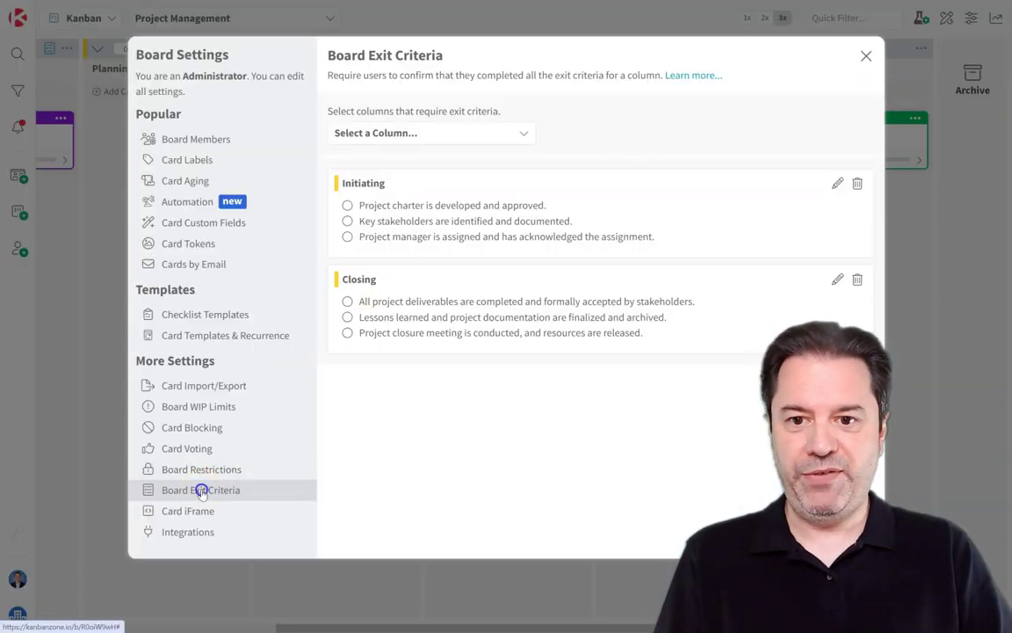
{"action": "left_click", "coordinate": [224, 316]}
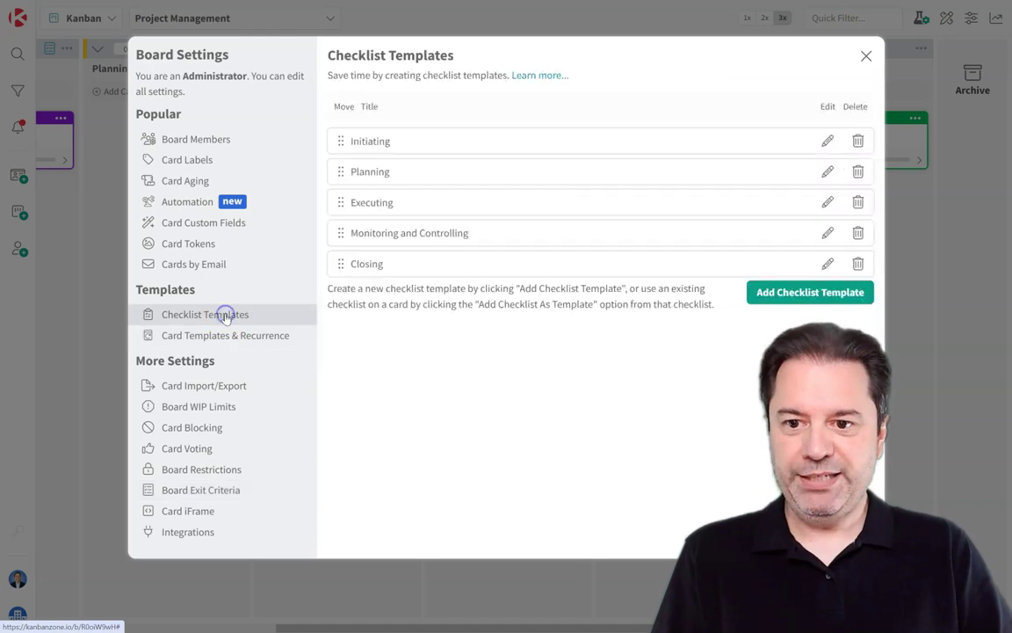
{"action": "left_click", "coordinate": [200, 201]}
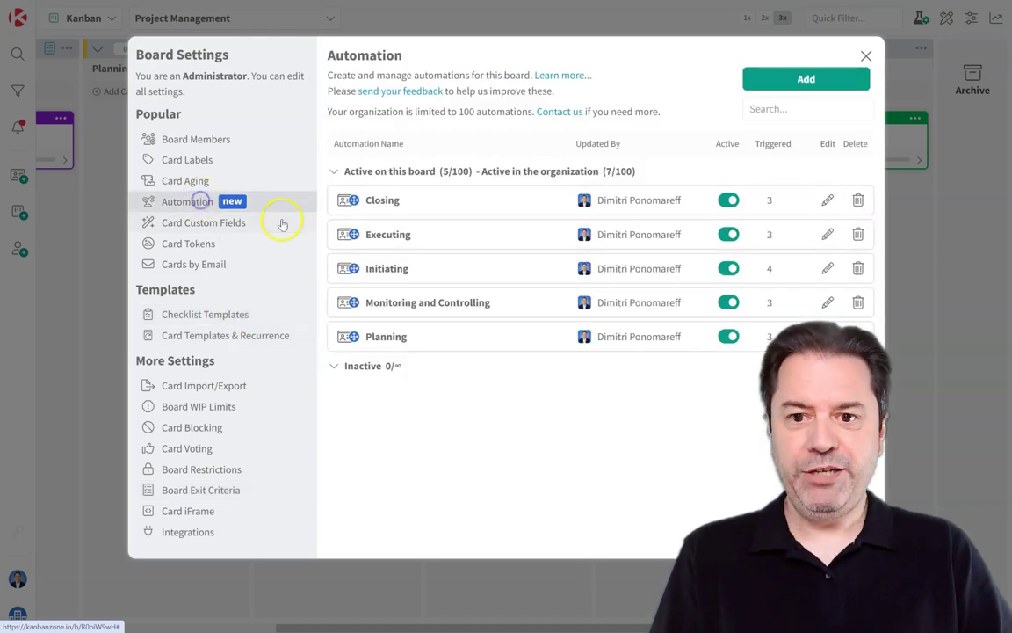
{"action": "left_click", "coordinate": [867, 55]}
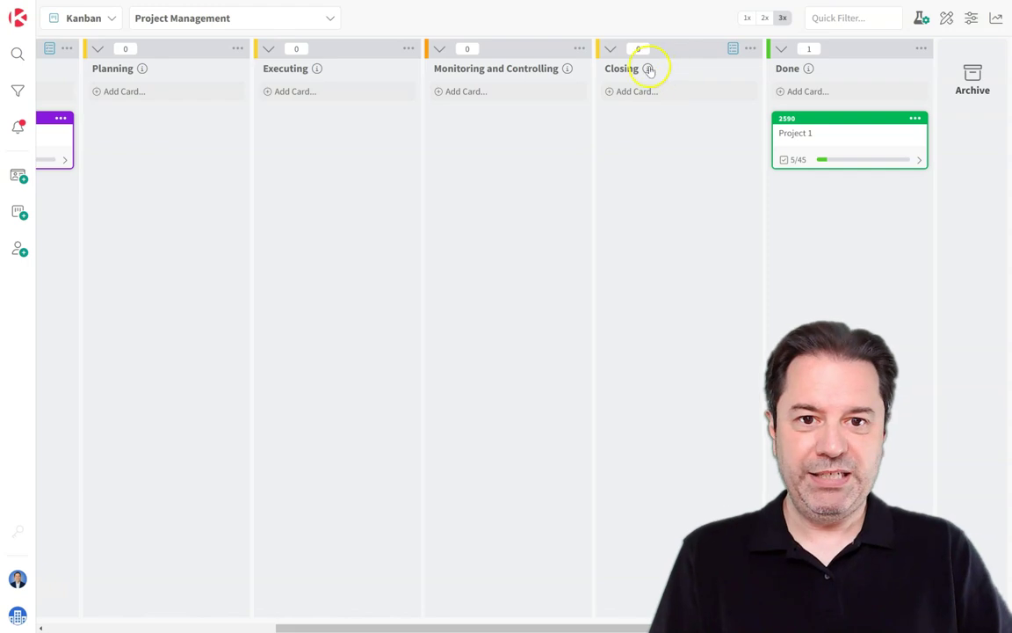
Review the explicit agreements of the Initiating, Planning and Executing columns in the board editor, and finish editing
{"action": "left_click", "coordinate": [947, 18]}
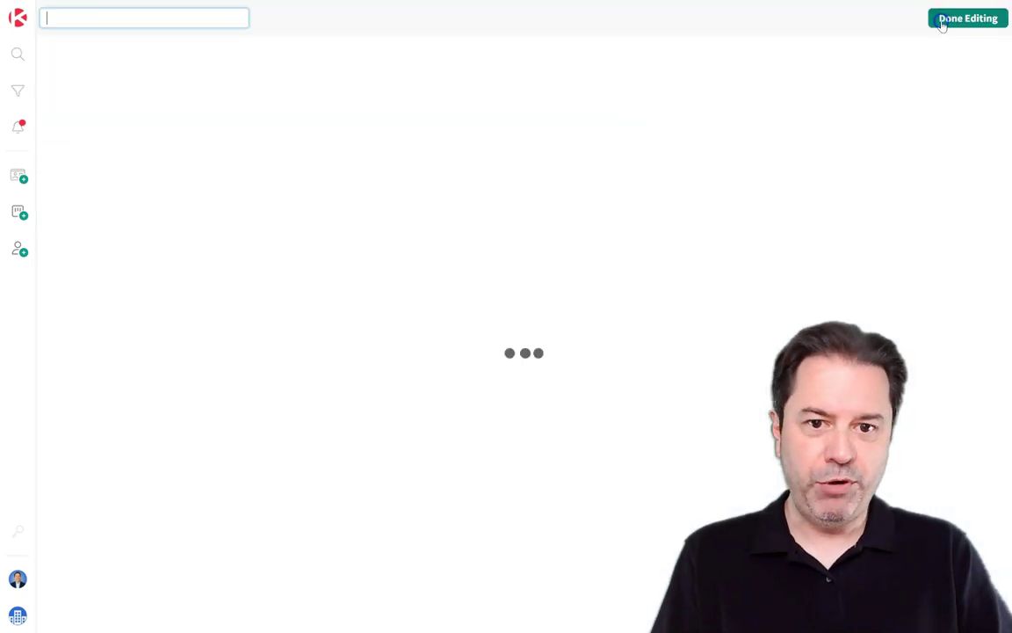
{"action": "left_click", "coordinate": [429, 197]}
{"action": "left_click", "coordinate": [603, 202]}
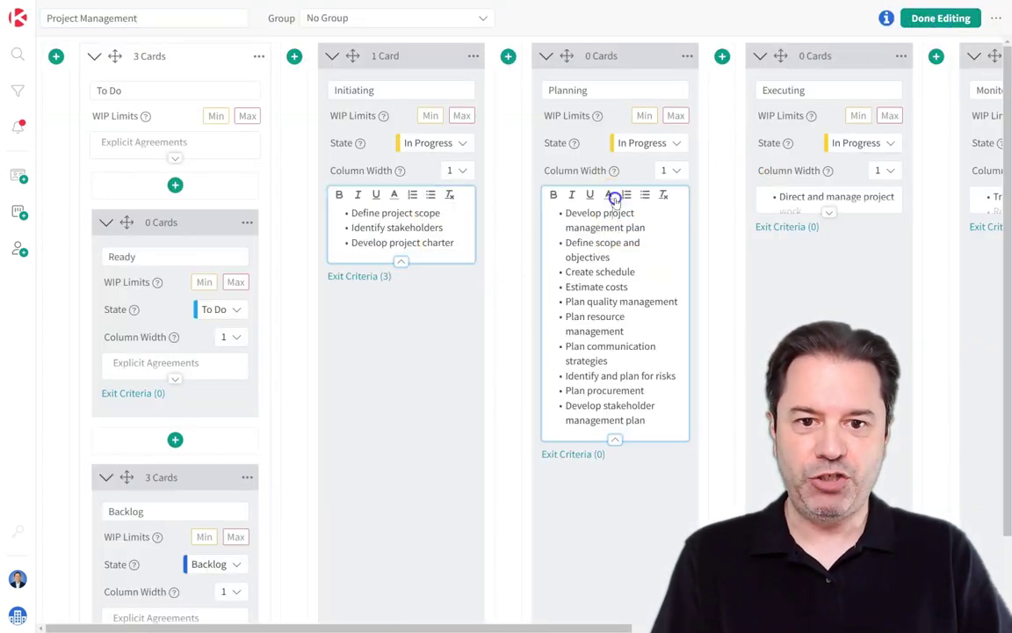
{"action": "left_click", "coordinate": [823, 201]}
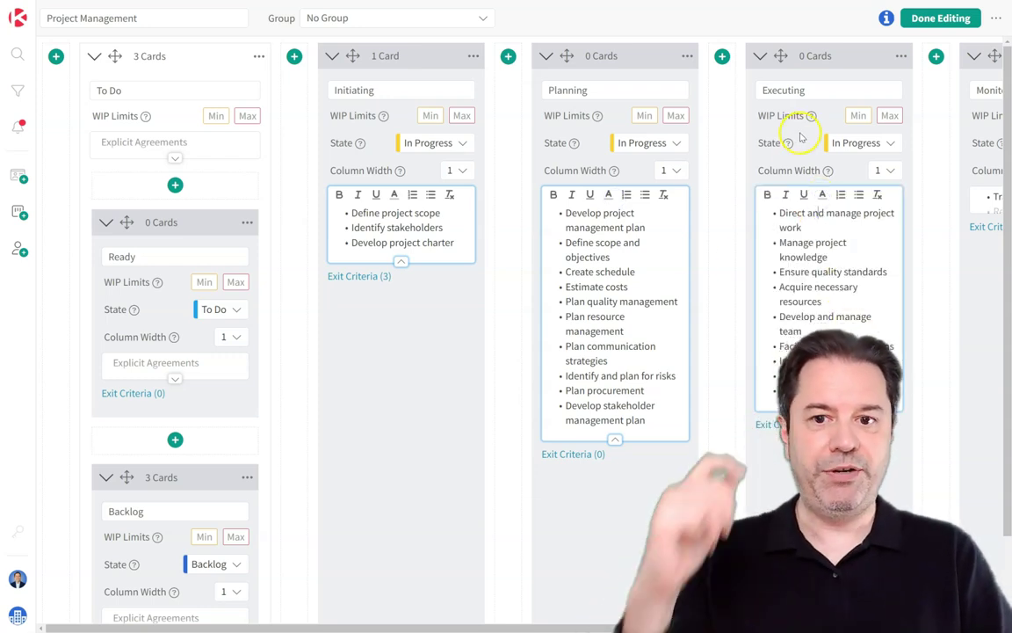
{"action": "left_click", "coordinate": [923, 20]}
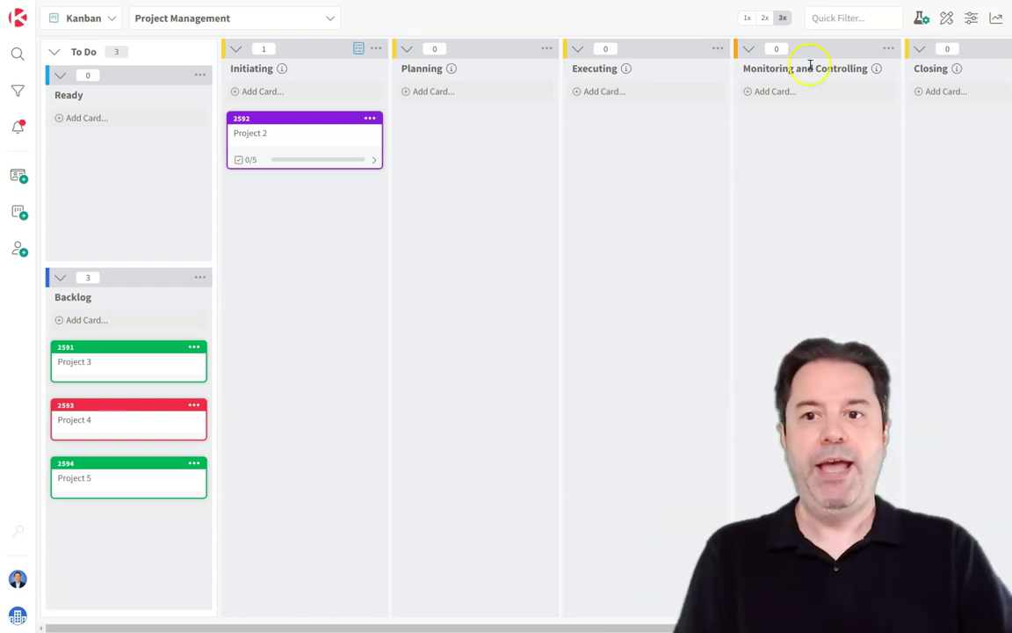
Examine the Initiating checklist and the exit criteria section in the Project 2 card, and close the card
{"action": "left_click", "coordinate": [307, 134]}
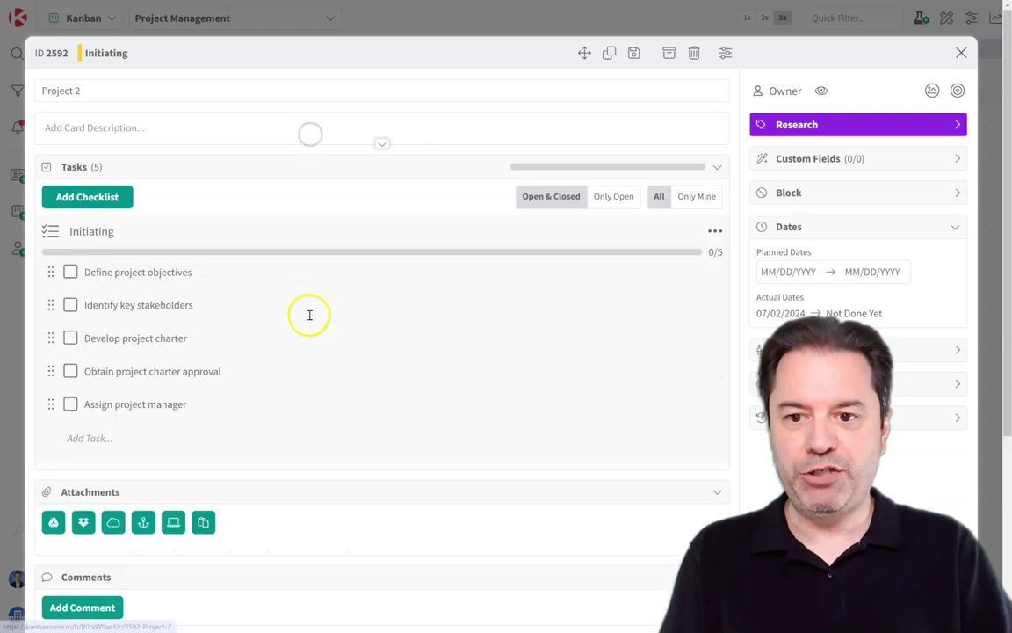
{"action": "scroll", "coordinate": [229, 299], "scroll_direction": "down", "scroll_amount": 2}
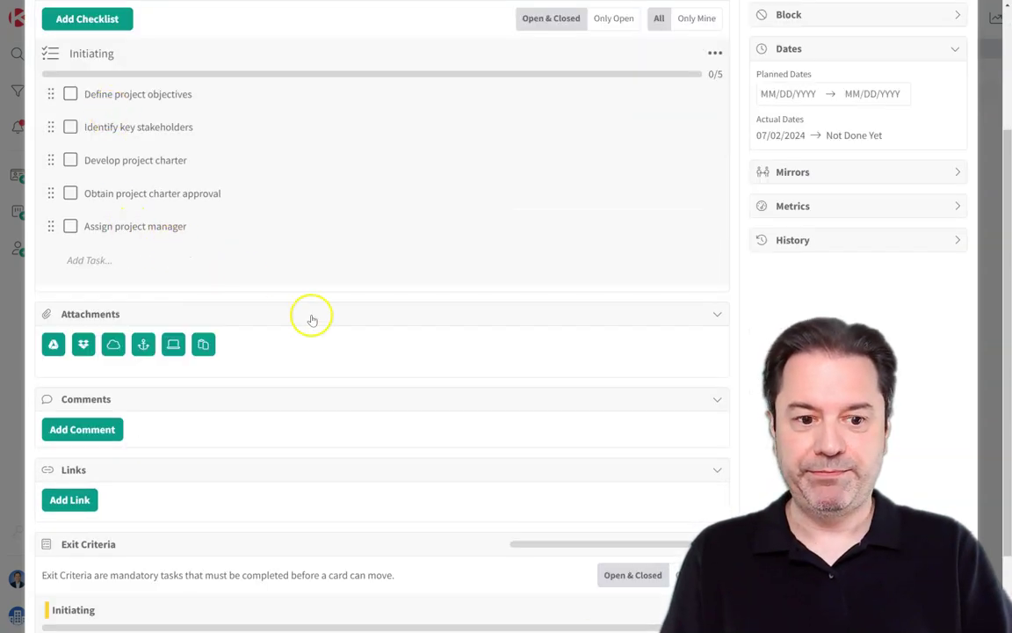
{"action": "scroll", "coordinate": [408, 352], "scroll_direction": "up", "scroll_amount": 2}
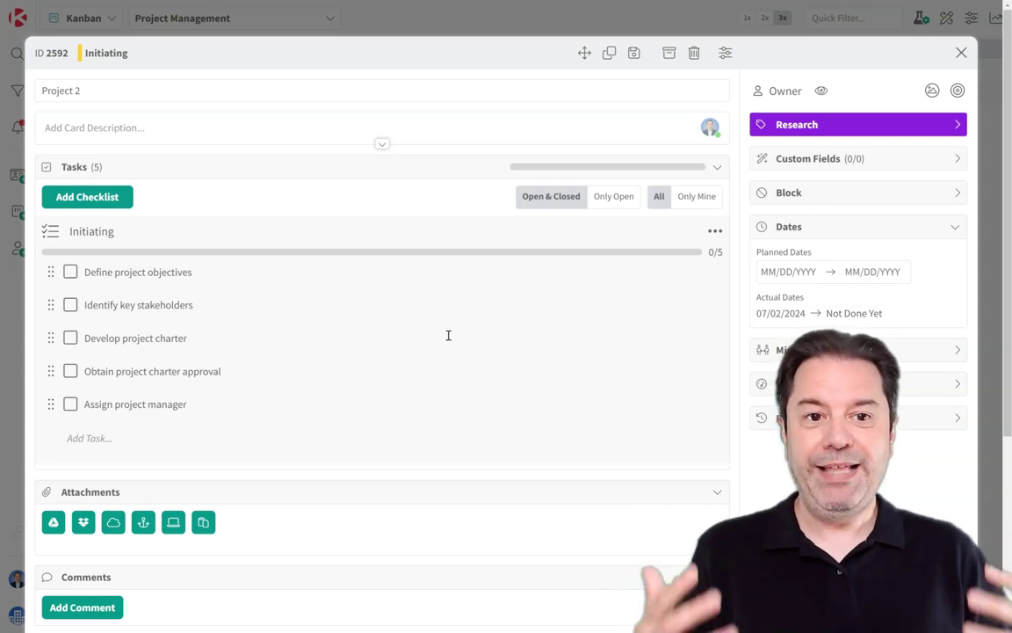
{"action": "left_click", "coordinate": [962, 53]}
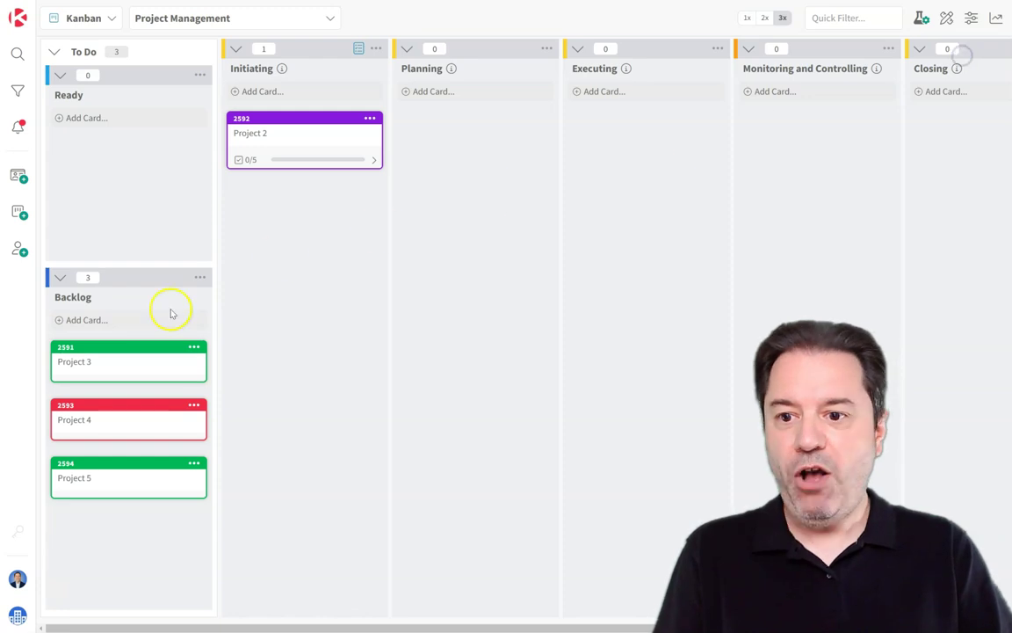
Move Project 3 from Backlog to Initiating and Projects 4 and 5 to Executing, and show the board at 1x card size
{"action": "left_click_drag", "start_coordinate": [181, 361], "coordinate": [302, 318]}
{"action": "left_click_drag", "start_coordinate": [135, 355], "coordinate": [577, 200]}
{"action": "left_click_drag", "start_coordinate": [153, 336], "coordinate": [604, 303]}
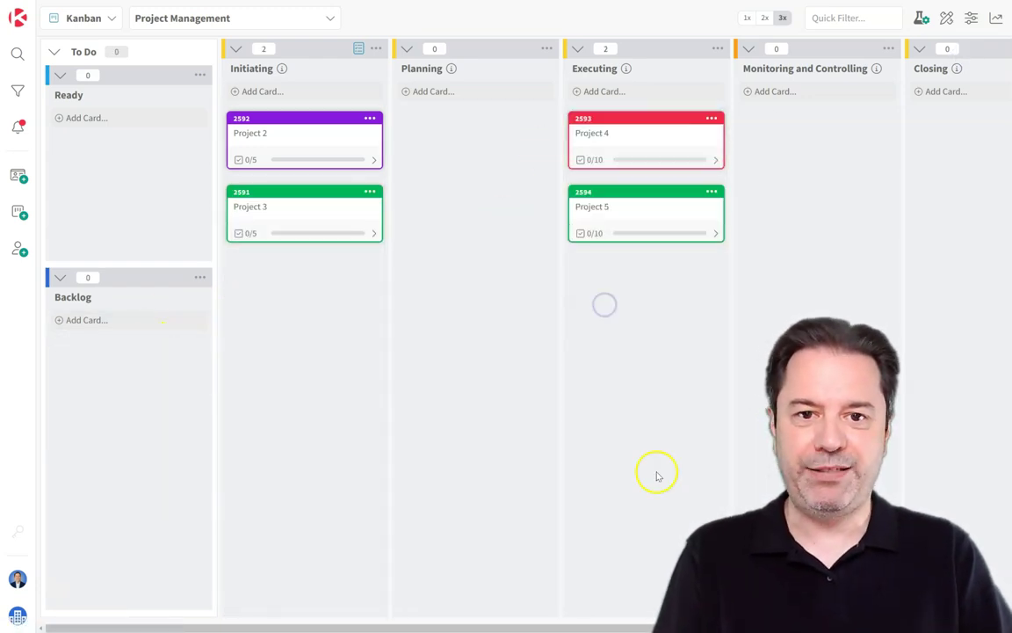
{"action": "left_click_drag", "start_coordinate": [581, 625], "coordinate": [638, 617]}
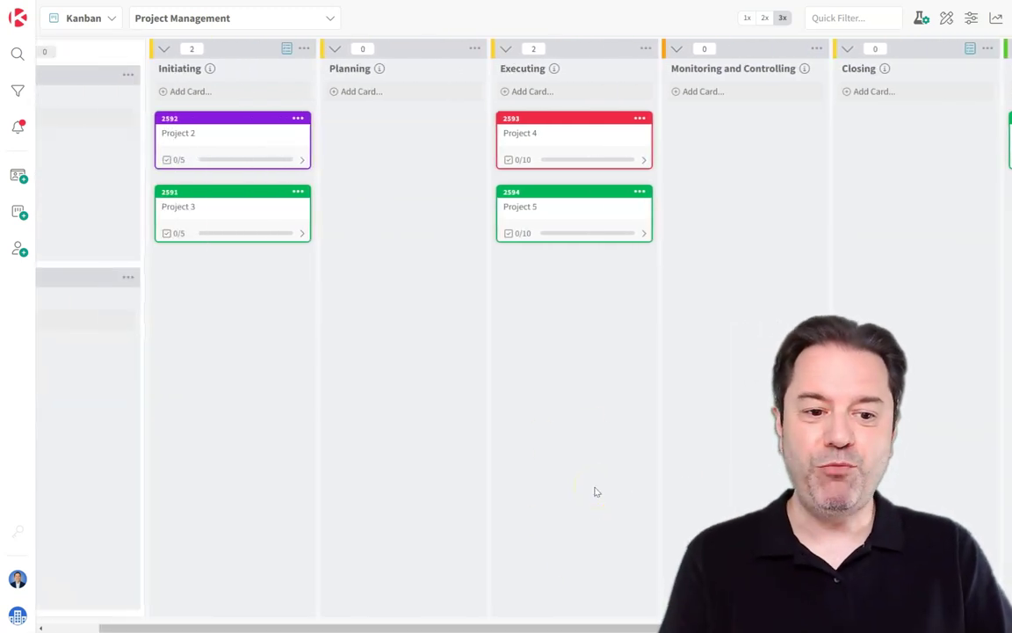
{"action": "left_click", "coordinate": [744, 19]}
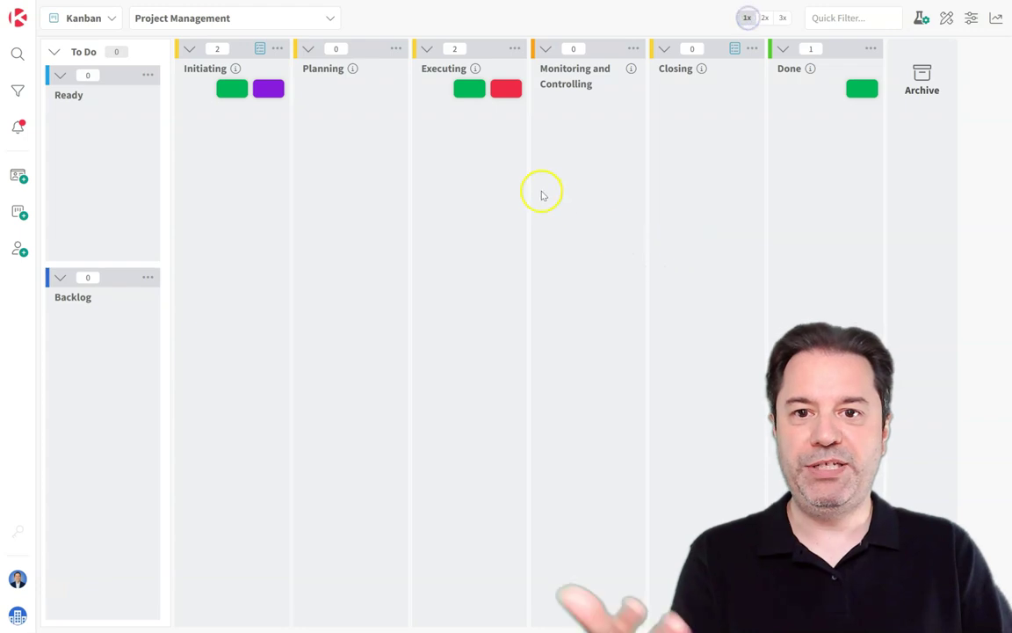